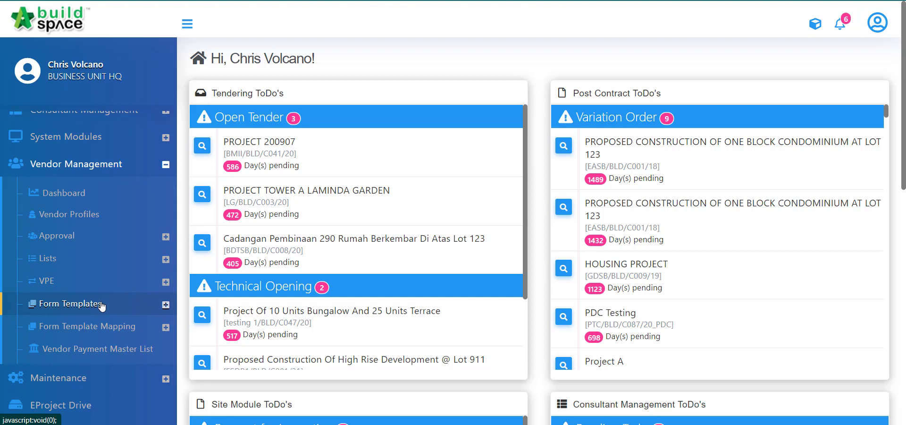
- Open the Vendor Registration form templates and review the revisions and statuses of the listed forms
{"action": "left_click", "coordinate": [102, 306]}
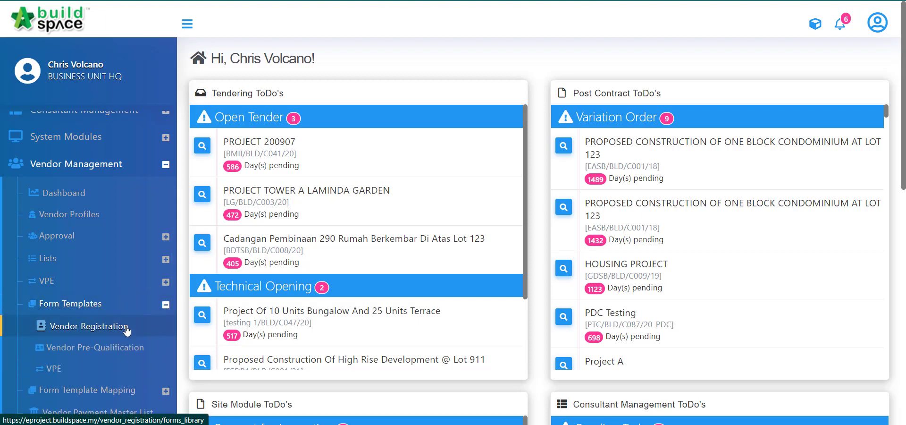
{"action": "left_click", "coordinate": [142, 333]}
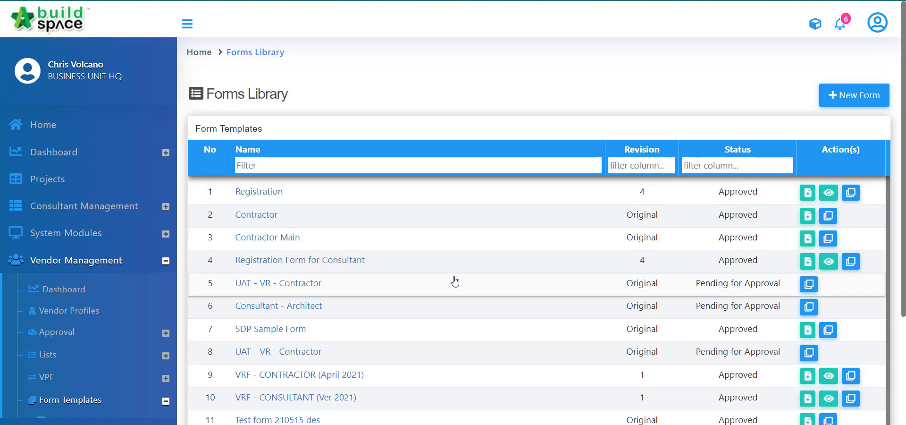
{"action": "scroll", "coordinate": [451, 289], "scroll_direction": "down", "scroll_amount": 1}
{"action": "scroll", "coordinate": [461, 364], "scroll_direction": "down", "scroll_amount": 3}
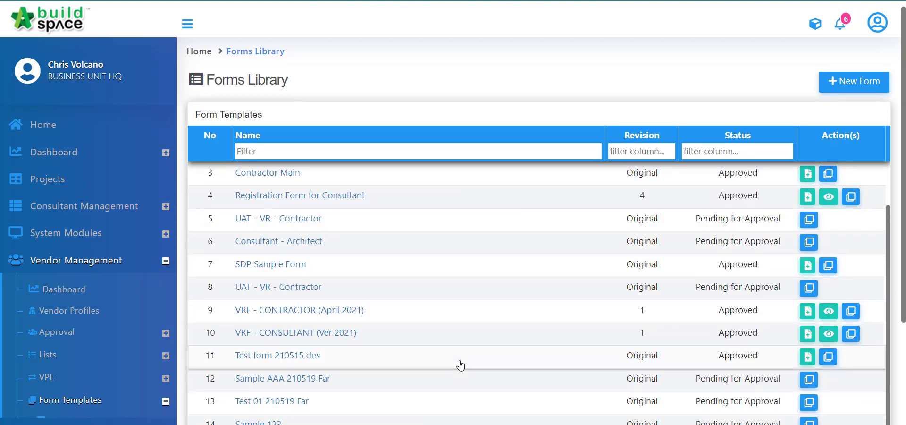
{"action": "scroll", "coordinate": [461, 364], "scroll_direction": "up", "scroll_amount": 3}
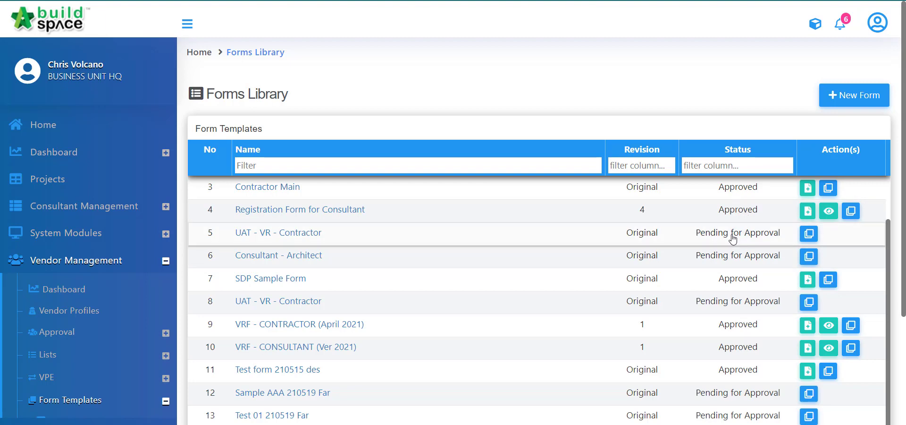
{"action": "scroll", "coordinate": [729, 281], "scroll_direction": "down", "scroll_amount": 3}
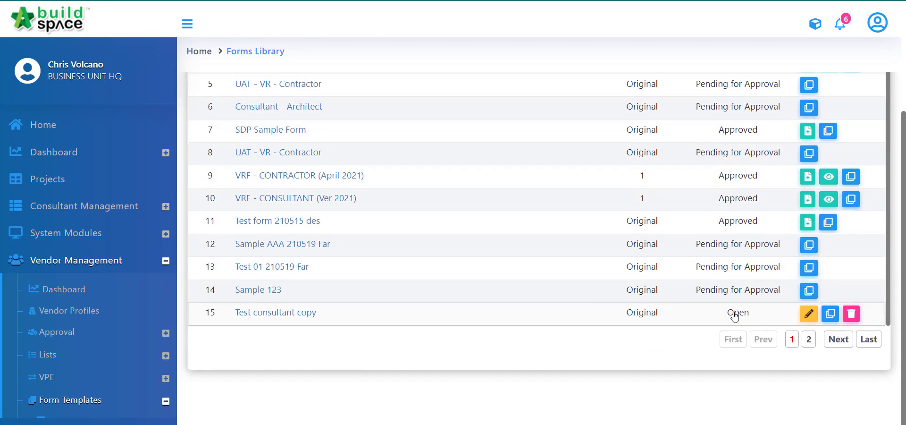
{"action": "scroll", "coordinate": [676, 287], "scroll_direction": "up", "scroll_amount": 1}
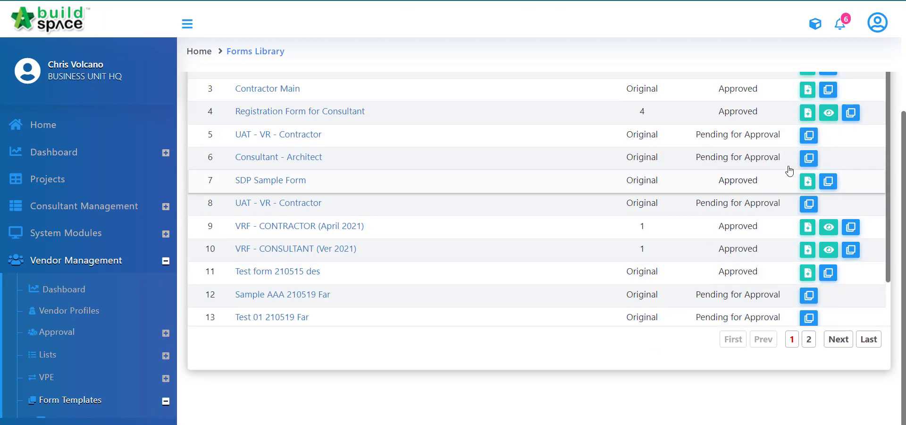
{"action": "scroll", "coordinate": [788, 170], "scroll_direction": "up", "scroll_amount": 3}
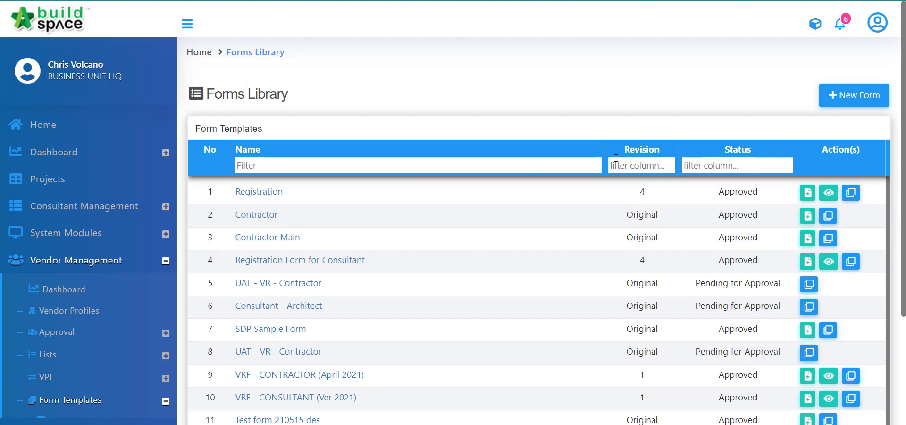
- Create a new form template named "Registration for Contractors"
{"action": "left_click", "coordinate": [850, 98]}
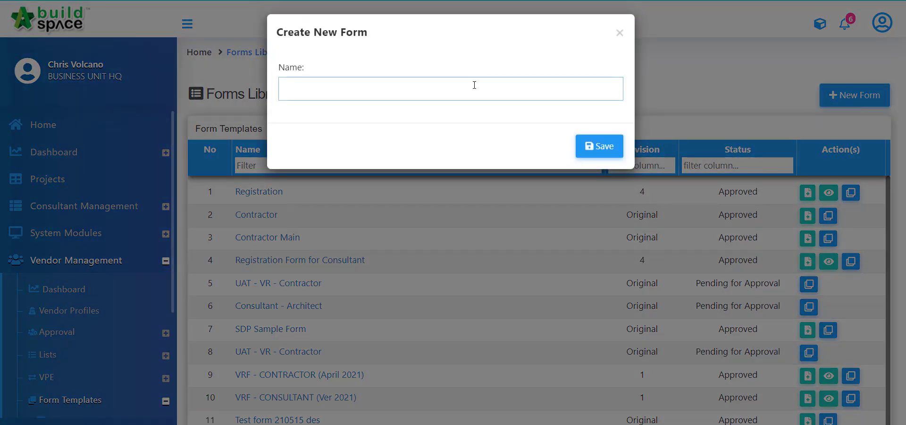
{"action": "type", "text": "Re"}
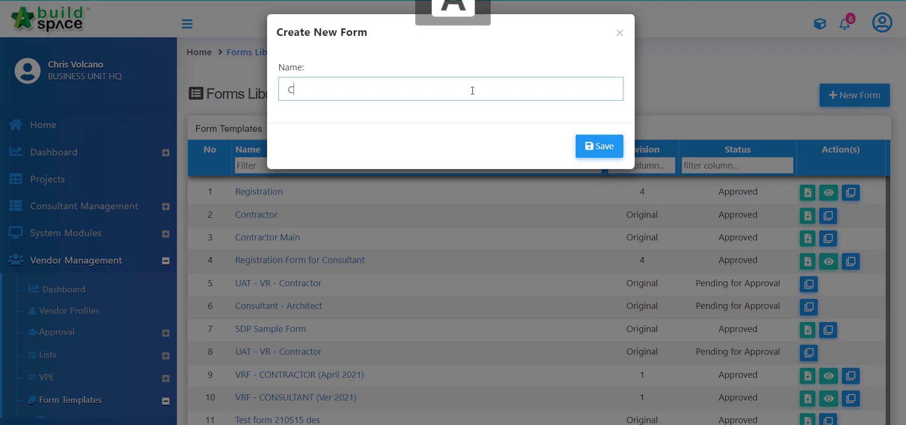
{"action": "type", "text": "gistrati"}
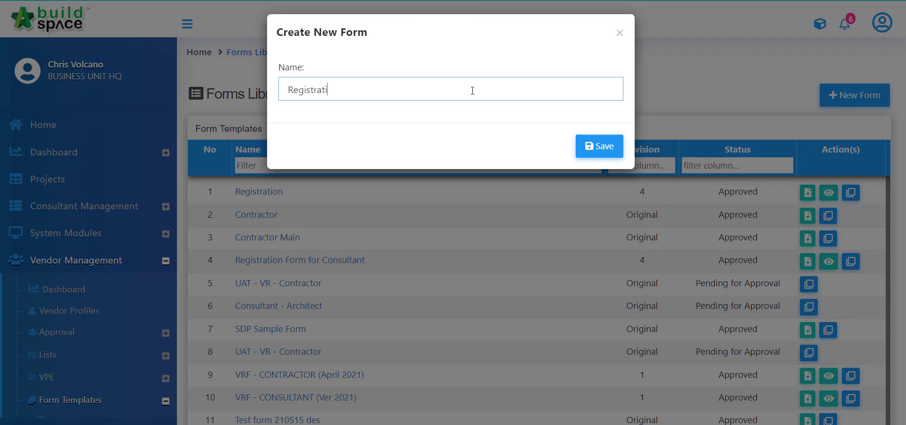
{"action": "type", "text": "on for Contr"}
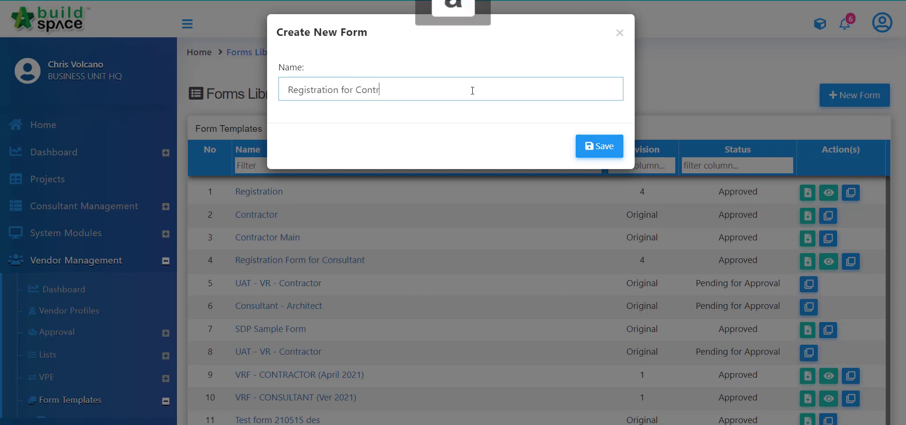
{"action": "type", "text": "actors"}
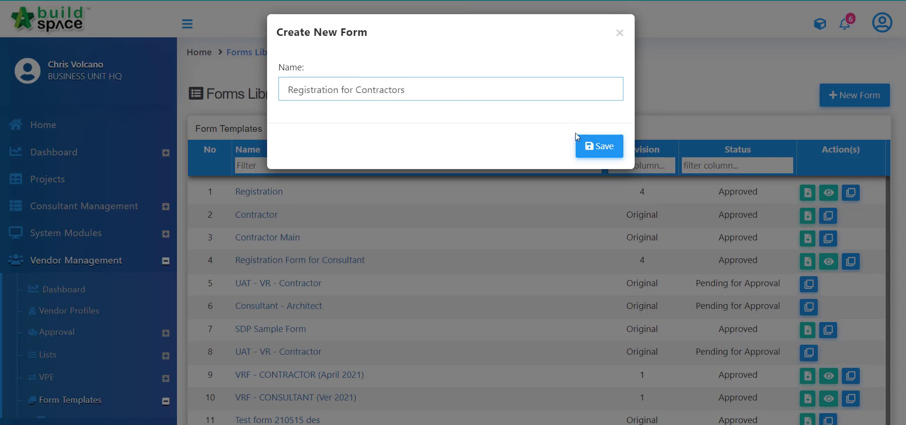
{"action": "left_click", "coordinate": [592, 146]}
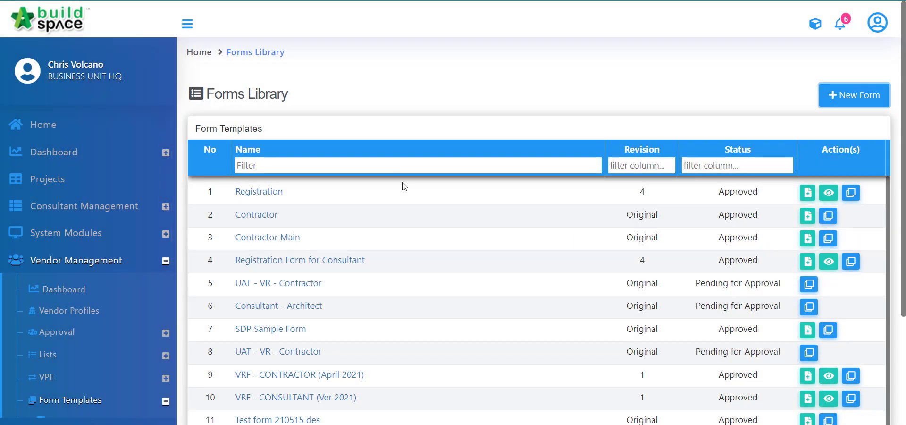
- Filter the form templates by the name "registrat" and view the name editing dialog of the Registration for Contractors form
{"action": "scroll", "coordinate": [403, 212], "scroll_direction": "down", "scroll_amount": 1}
{"action": "scroll", "coordinate": [408, 292], "scroll_direction": "up", "scroll_amount": 1}
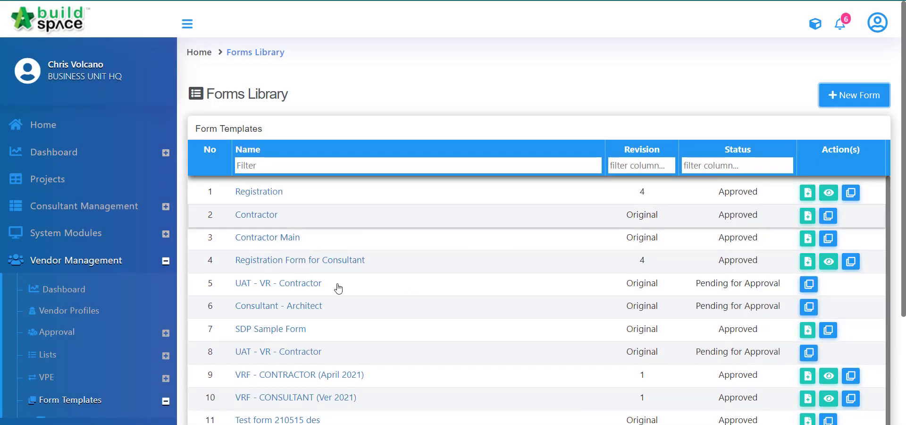
{"action": "scroll", "coordinate": [898, 216], "scroll_direction": "down", "scroll_amount": 3}
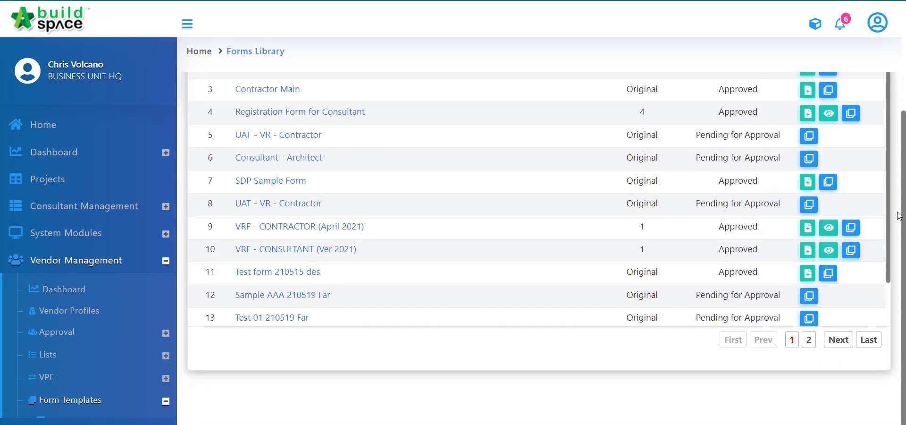
{"action": "scroll", "coordinate": [898, 216], "scroll_direction": "up", "scroll_amount": 3}
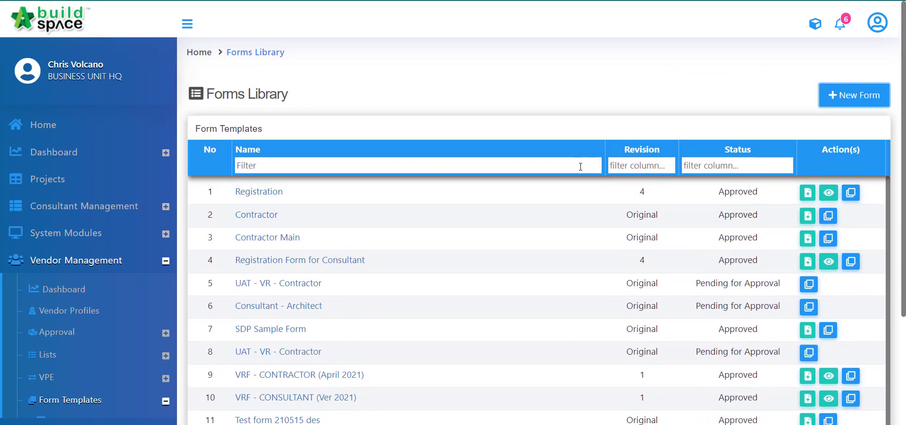
{"action": "left_click", "coordinate": [580, 167]}
{"action": "type", "text": "registrat"}
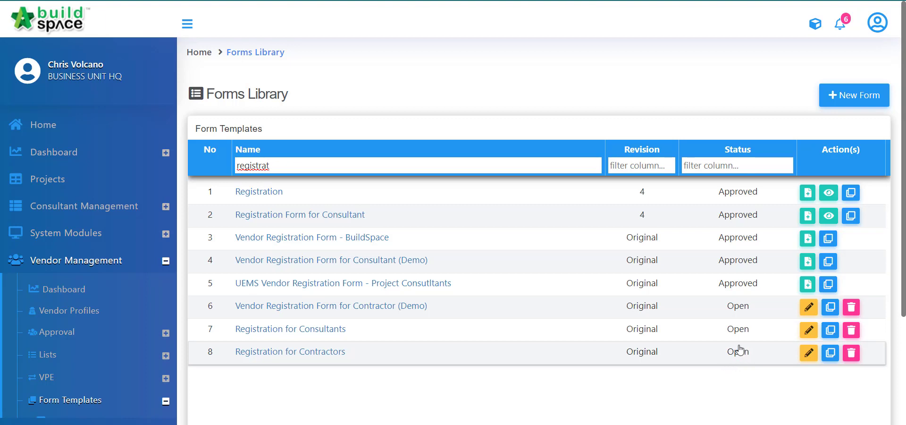
{"action": "left_click", "coordinate": [807, 356]}
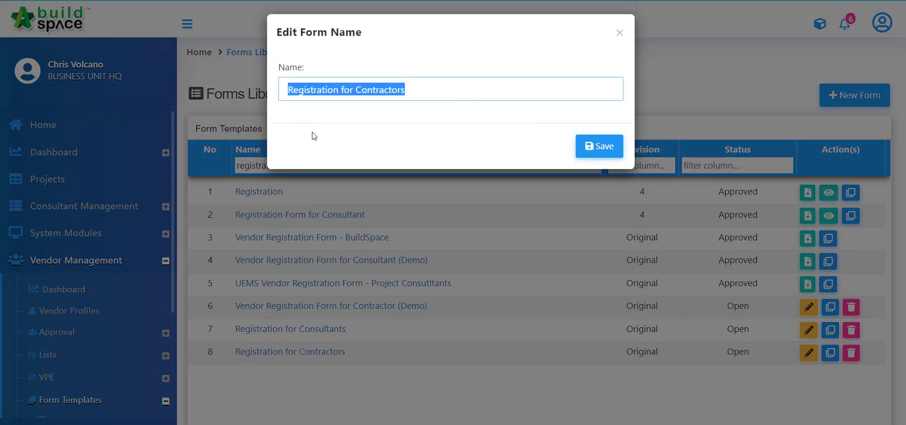
{"action": "left_click", "coordinate": [619, 34]}
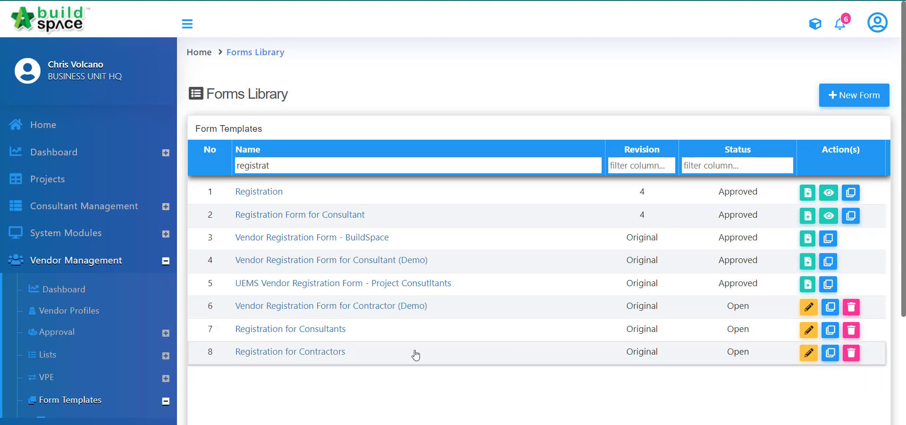
- In the Registration for Contractors form, add a section named "Company Details" and view its name editing dialog
{"action": "left_click", "coordinate": [317, 358]}
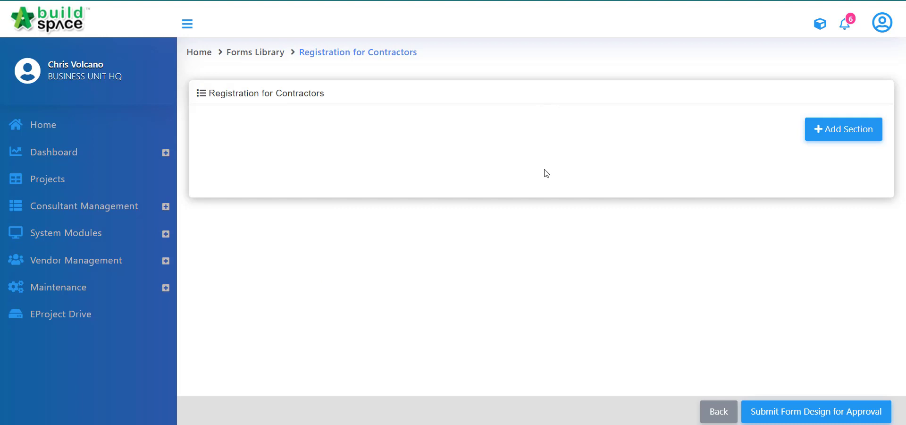
{"action": "left_click", "coordinate": [846, 134]}
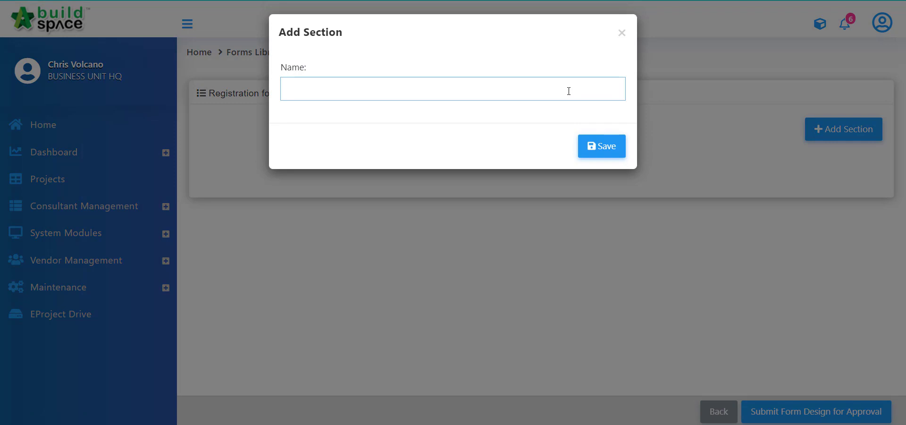
{"action": "type", "text": "Company Details"}
{"action": "left_click", "coordinate": [602, 160]}
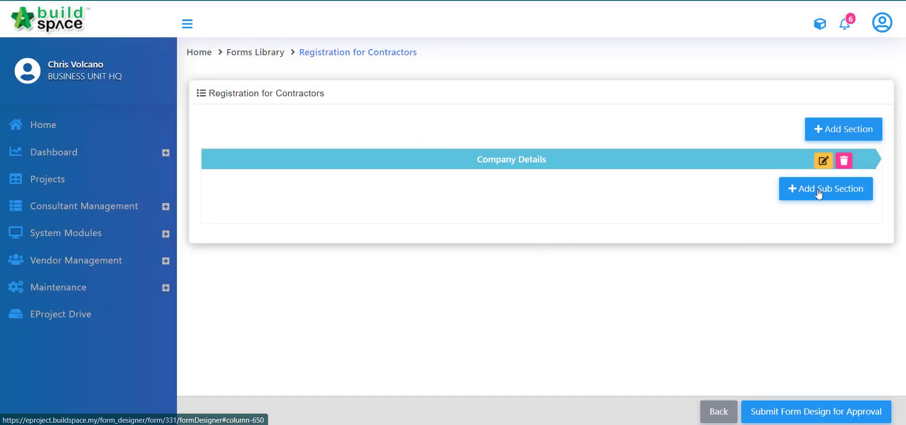
{"action": "left_click", "coordinate": [823, 161]}
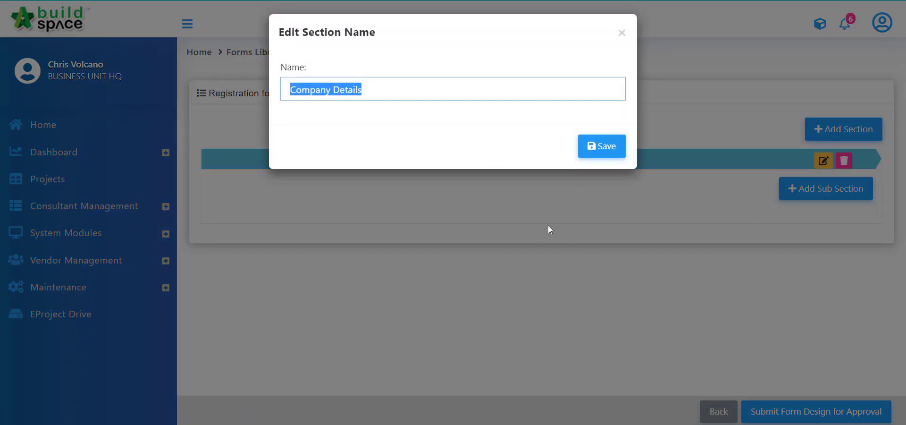
{"action": "left_click", "coordinate": [622, 33]}
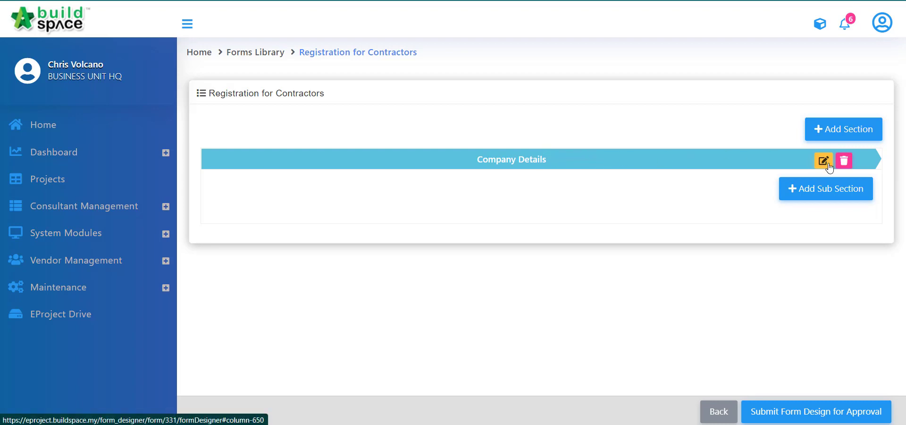
- Add a sub-section named "Company Details" to the Company Details section and view its name editing dialog
{"action": "left_click", "coordinate": [832, 197]}
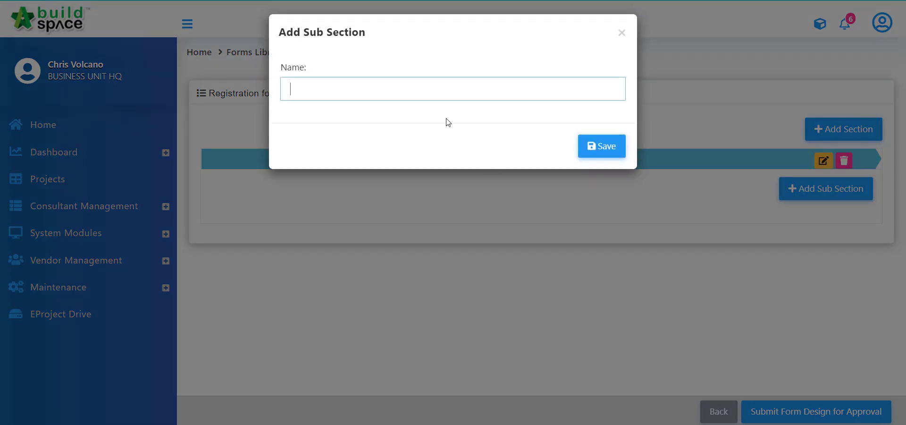
{"action": "type", "text": "Company De"}
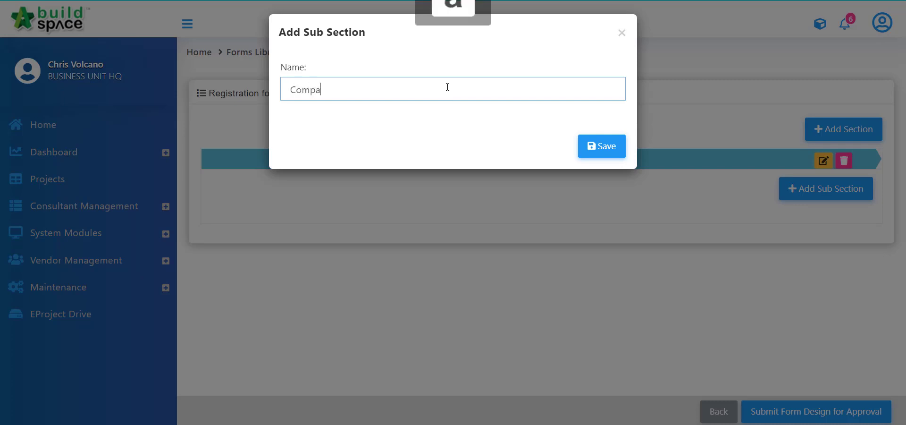
{"action": "type", "text": "tails"}
{"action": "left_click", "coordinate": [581, 150]}
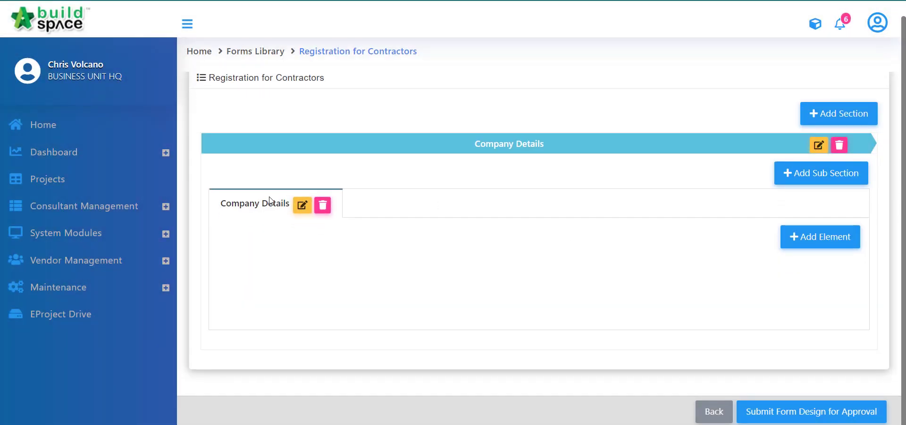
{"action": "left_click", "coordinate": [302, 205]}
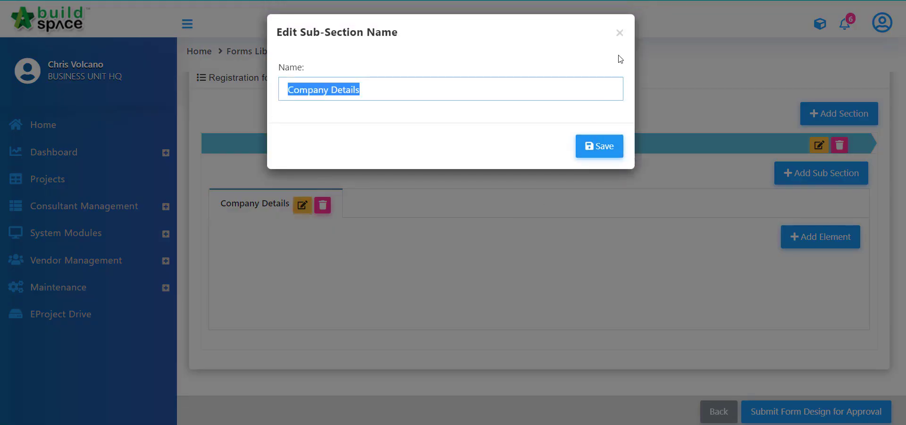
{"action": "left_click", "coordinate": [628, 26]}
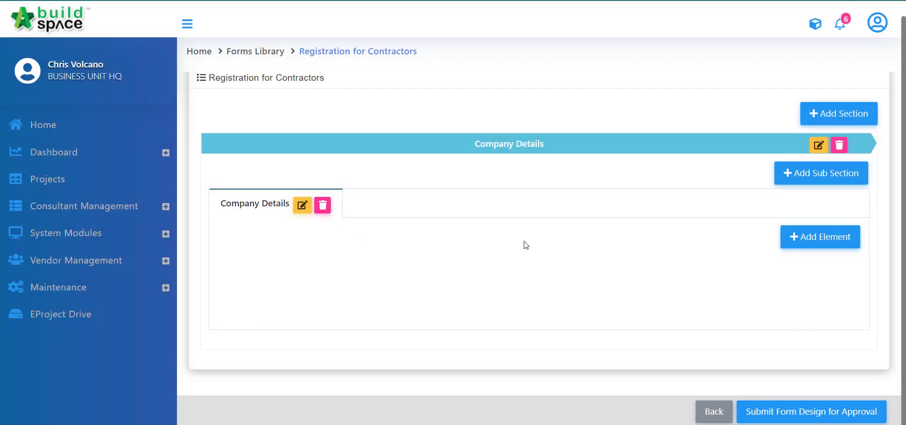
- Add a second sub-section named "Company's Capital" to the Company Details section
{"action": "left_click", "coordinate": [806, 184]}
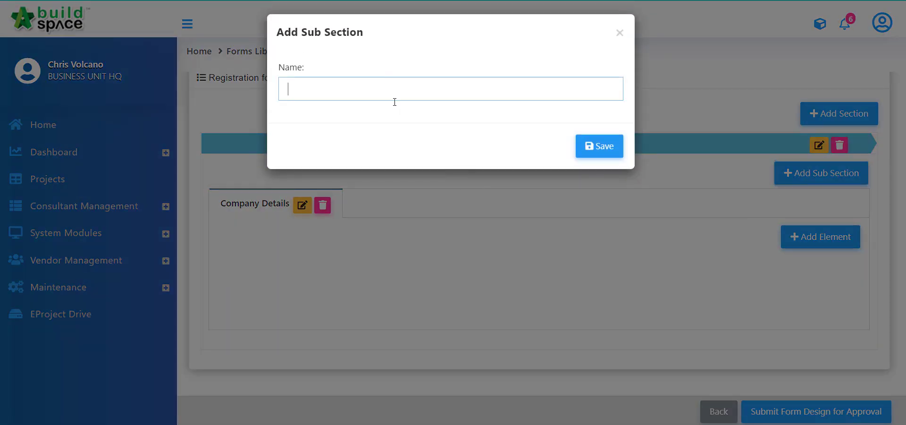
{"action": "key", "text": "Caps_Lock"}
{"action": "type", "text": "C"}
{"action": "key", "text": "Caps_Lock"}
{"action": "type", "text": "a"}
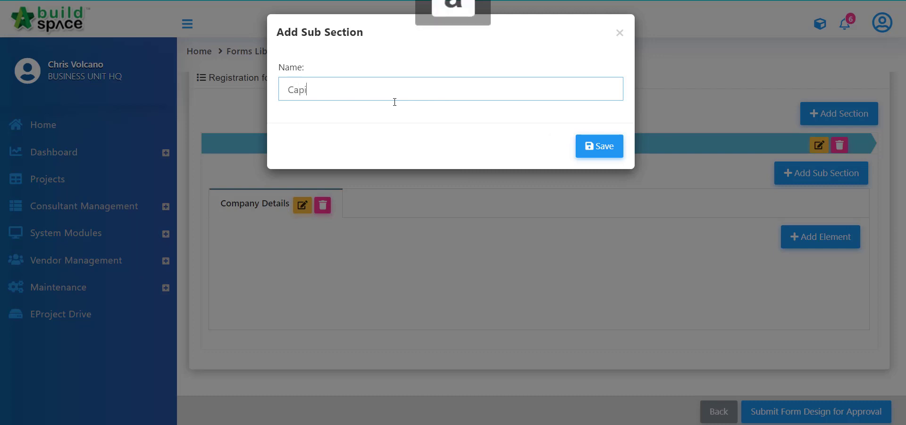
{"action": "type", "text": "pi"}
{"action": "key", "text": "ctrl+a"}
{"action": "type", "text": "C"}
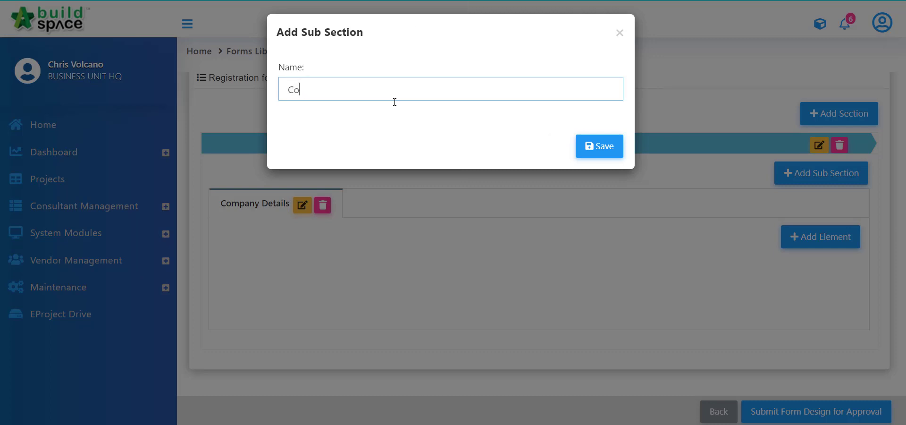
{"action": "type", "text": "ompany"}
{"action": "type", "text": "'s C"}
{"action": "key", "text": "Caps_Lock"}
{"action": "type", "text": "pa"}
{"action": "type", "text": "pital"}
{"action": "left_click", "coordinate": [612, 154]}
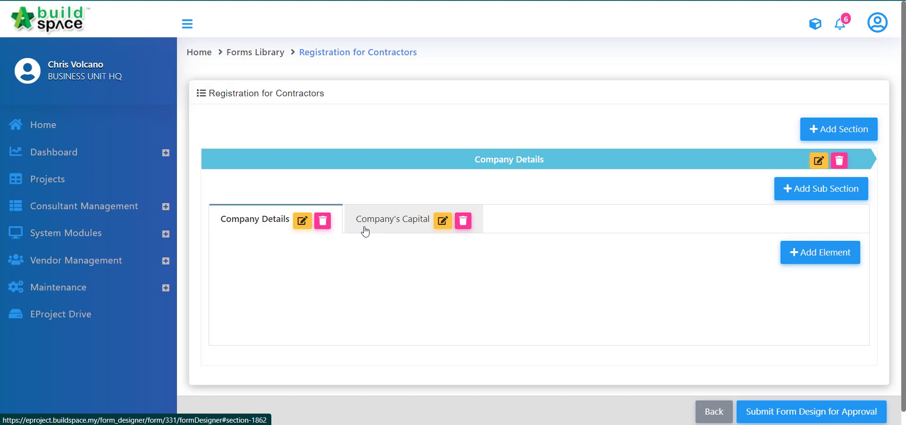
- Rename the sub-section "Company's Capital" as "Capital Structure"
{"action": "left_click", "coordinate": [443, 222]}
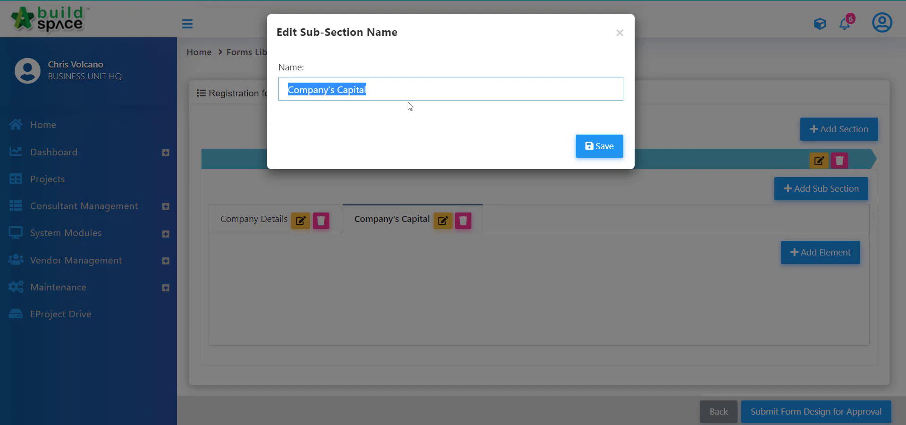
{"action": "type", "text": "Ca[ot"}
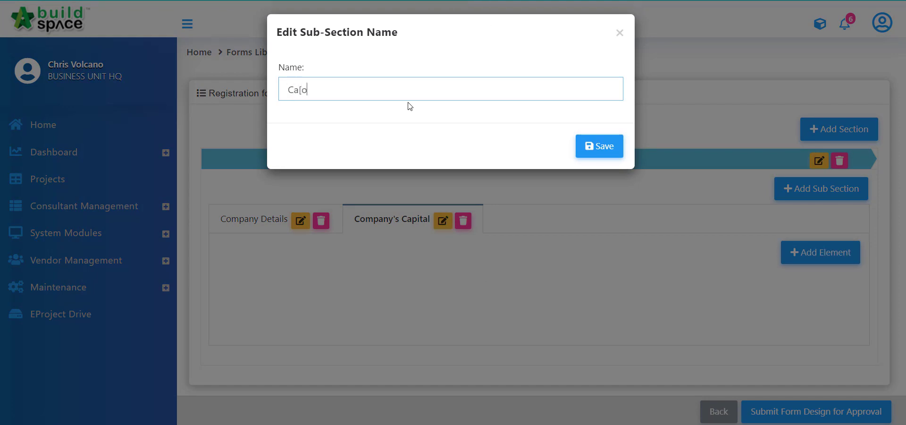
{"action": "key", "text": "BackSpace"}
{"action": "key", "text": "BackSpace"}
{"action": "type", "text": "pital Stru"}
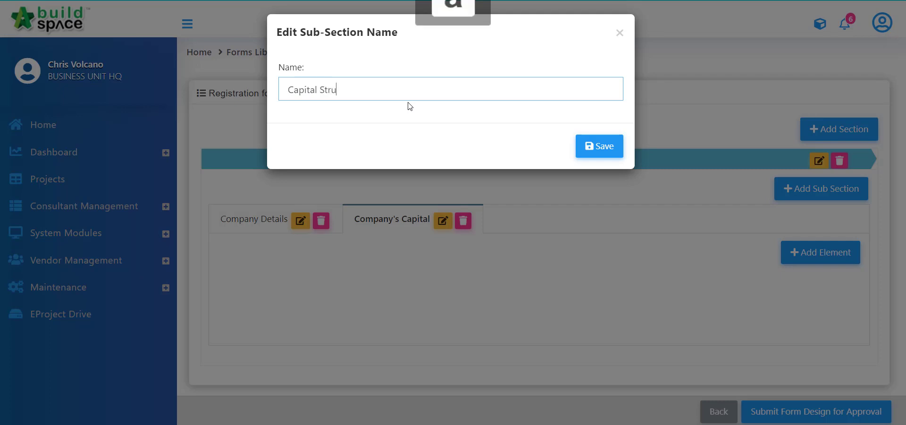
{"action": "type", "text": "cture"}
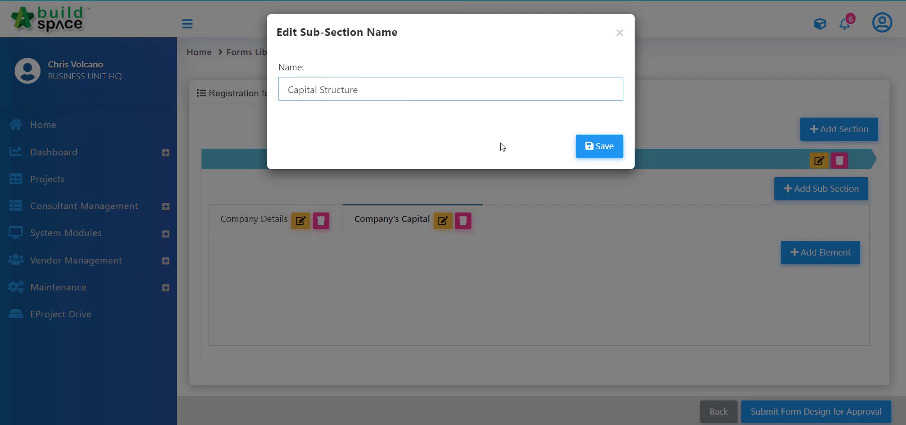
{"action": "left_click", "coordinate": [593, 147]}
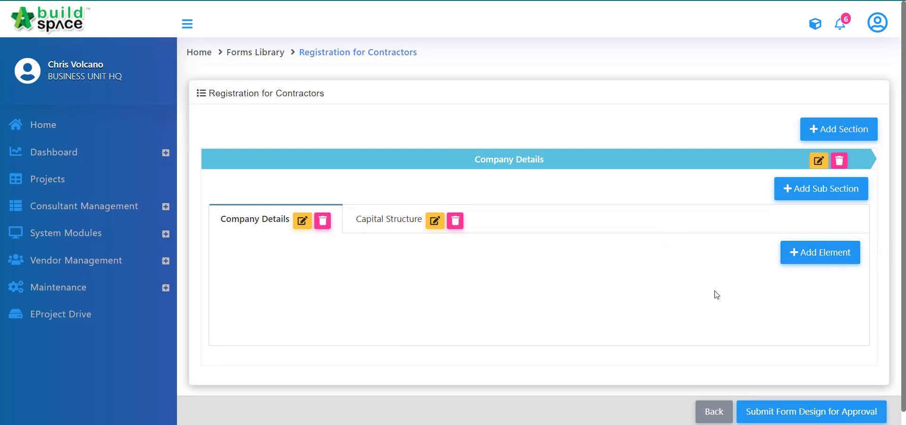
- Start a new TextBox element in the Company Details sub-section and label it "Company name"
{"action": "scroll", "coordinate": [774, 339], "scroll_direction": "down", "scroll_amount": 1}
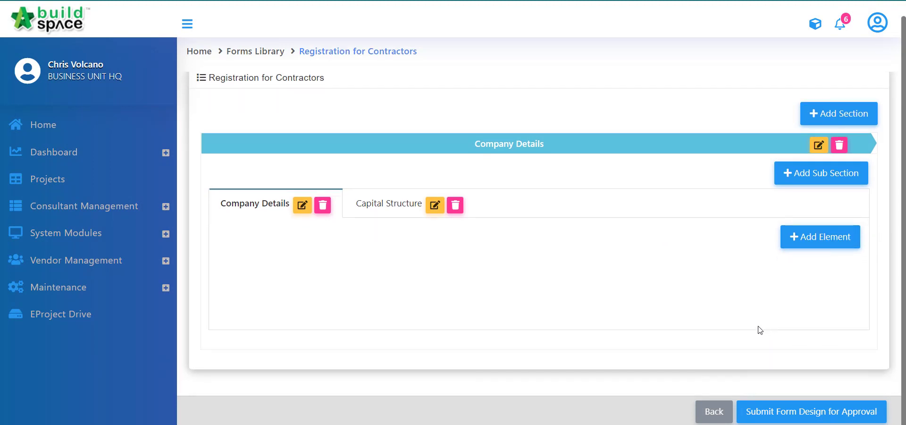
{"action": "left_click", "coordinate": [797, 242]}
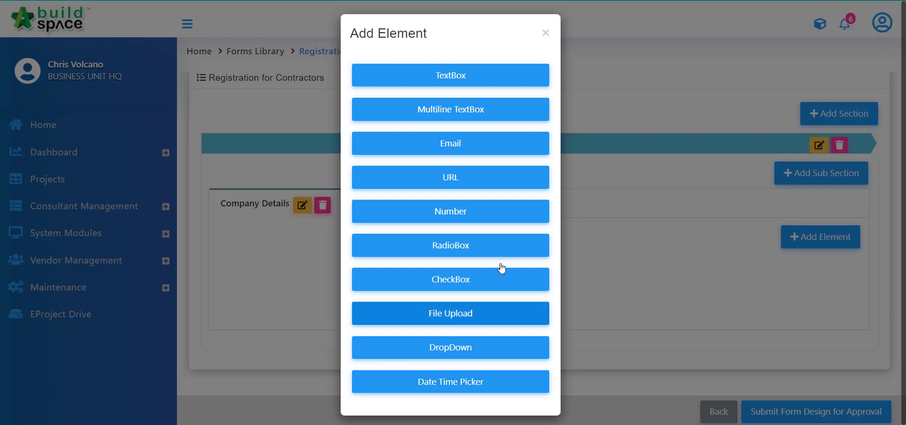
{"action": "left_click", "coordinate": [527, 87]}
{"action": "left_click", "coordinate": [373, 124]}
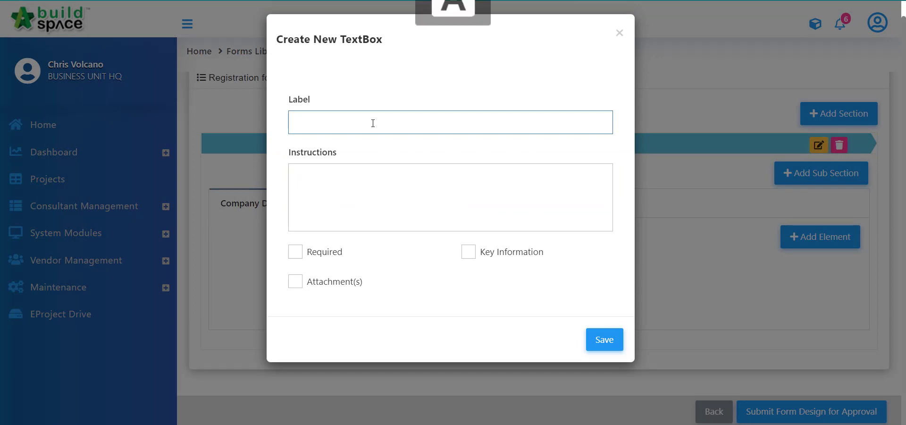
{"action": "type", "text": "Copan"}
{"action": "key", "text": "BackSpace"}
{"action": "key", "text": "BackSpace"}
{"action": "key", "text": "BackSpace"}
{"action": "type", "text": "m"}
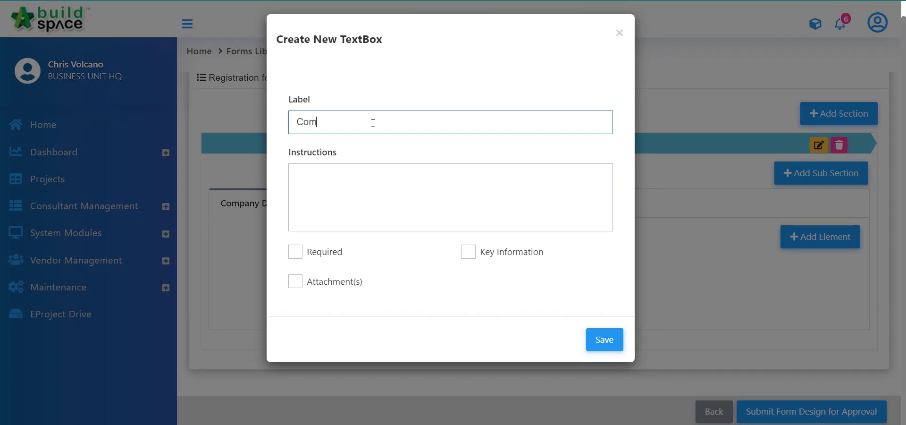
{"action": "type", "text": "pany name"}
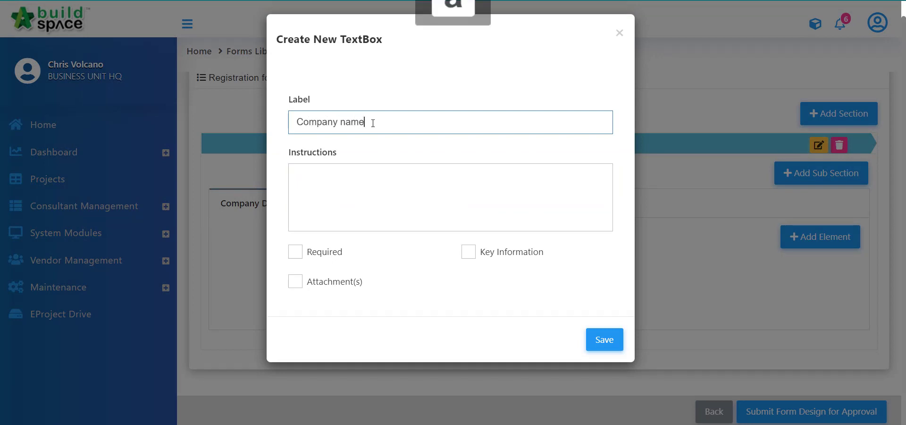
- Give the Company name text box the instructions "State the full company name"
{"action": "left_click", "coordinate": [379, 164]}
{"action": "type", "text": "Stu"}
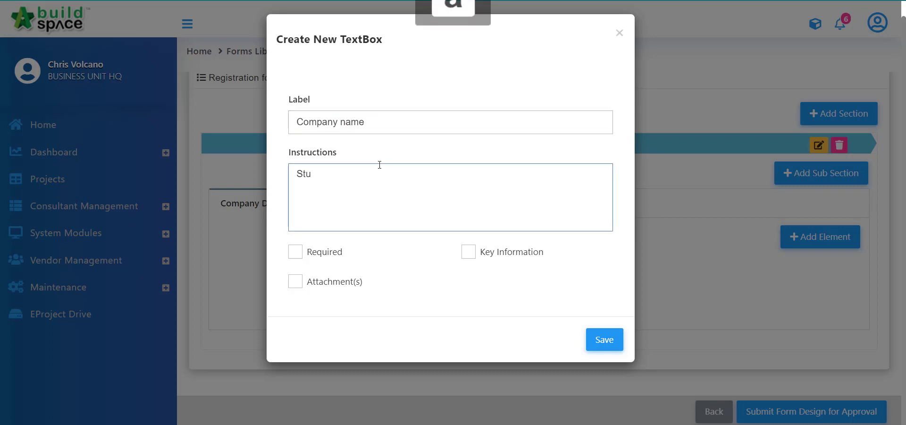
{"action": "key", "text": "BackSpace"}
{"action": "type", "text": "ate"}
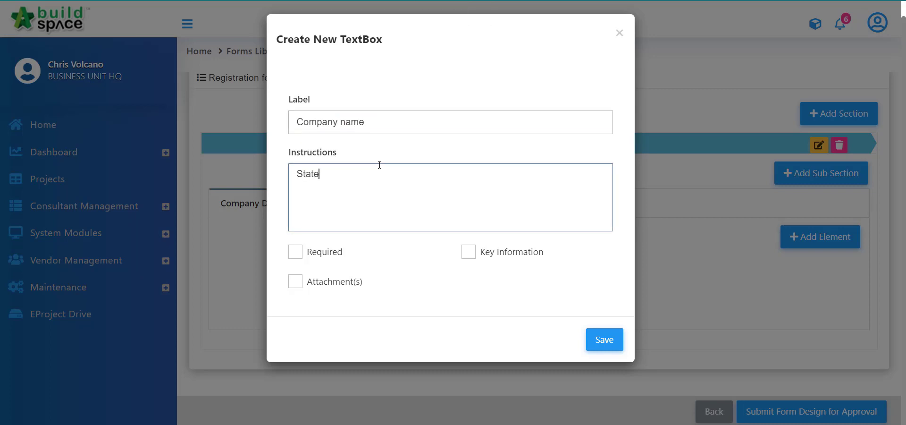
{"action": "type", "text": "  the full company name"}
- Make the Company name text box required with attachments enabled, and save it to the form
{"action": "left_click", "coordinate": [296, 253]}
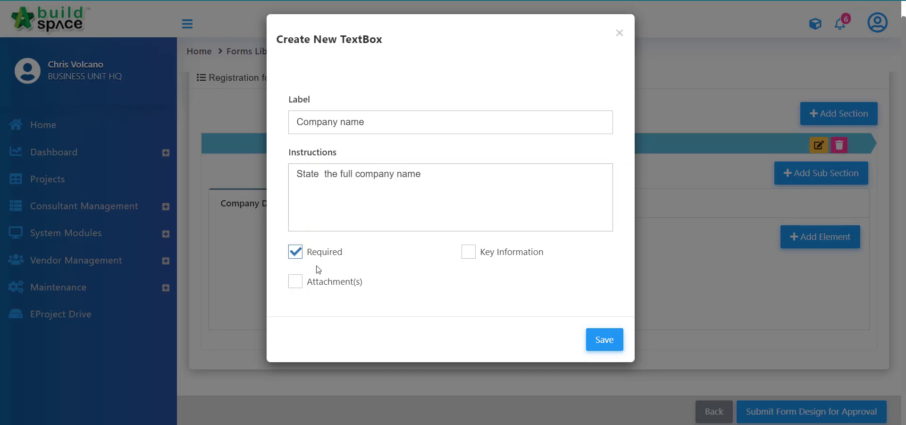
{"action": "left_click", "coordinate": [385, 184]}
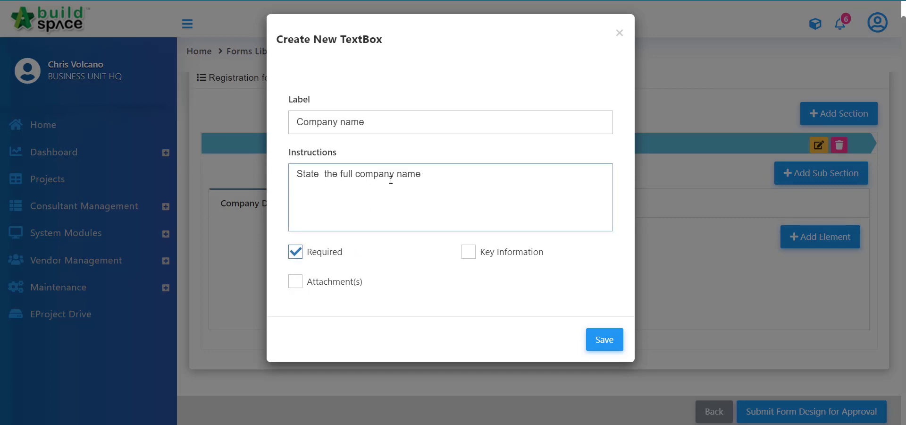
{"action": "key", "text": "Tab"}
{"action": "left_click", "coordinate": [295, 281]}
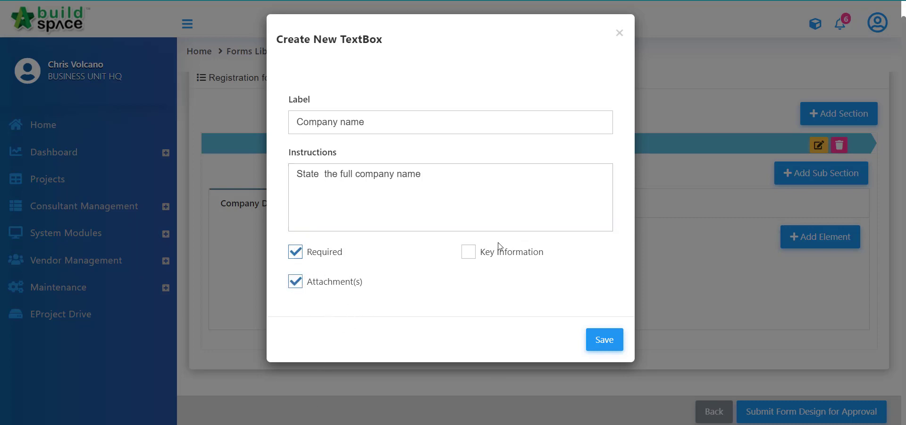
{"action": "left_click", "coordinate": [467, 254]}
{"action": "left_click", "coordinate": [479, 260]}
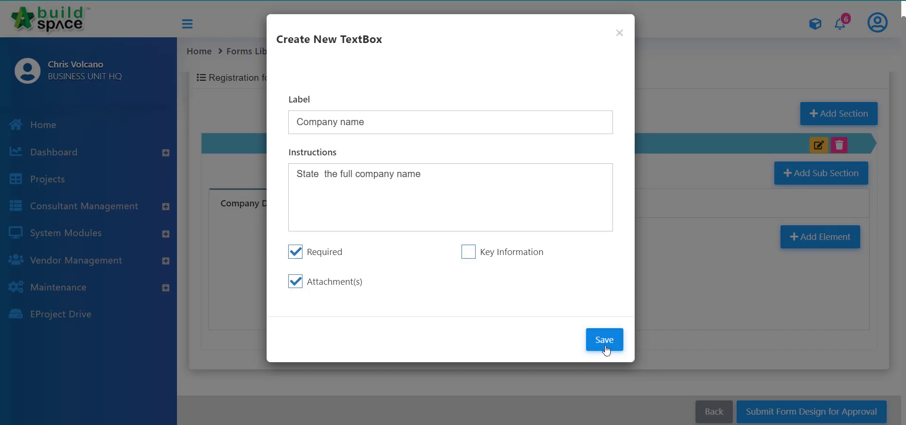
{"action": "left_click", "coordinate": [605, 340]}
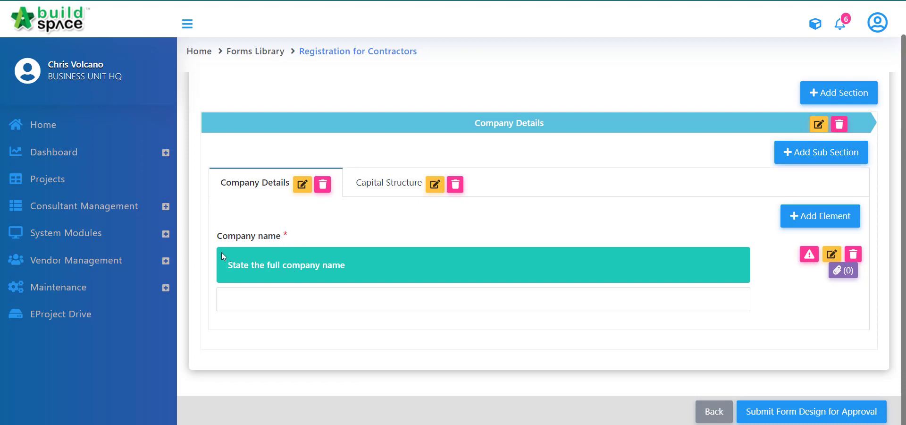
{"action": "left_click_drag", "start_coordinate": [226, 263], "coordinate": [440, 267]}
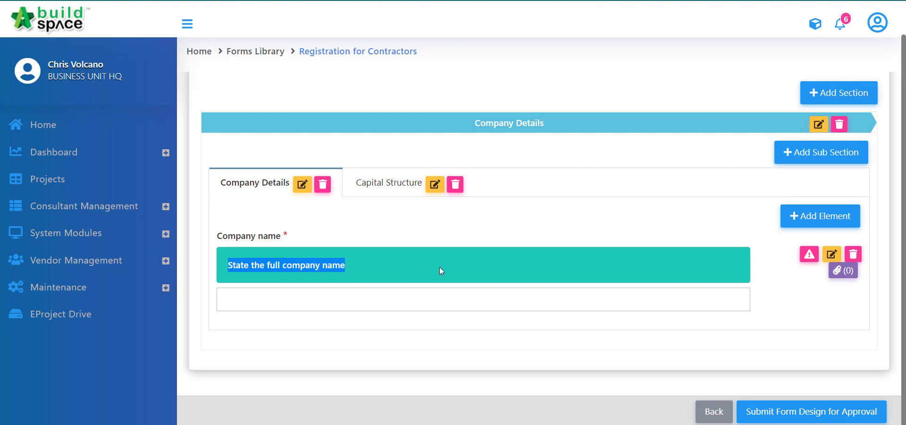
{"action": "left_click", "coordinate": [646, 236]}
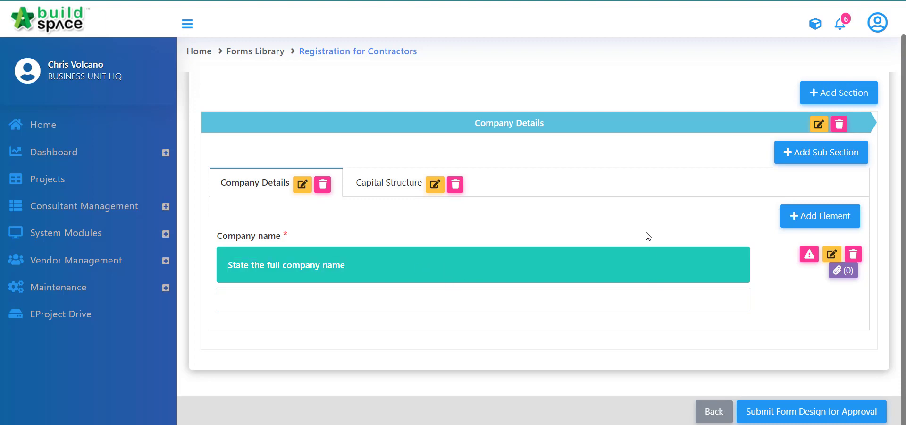
- Start a new Multiline TextBox element in the Company Details sub-section and label it "Company address"
{"action": "left_click", "coordinate": [791, 220]}
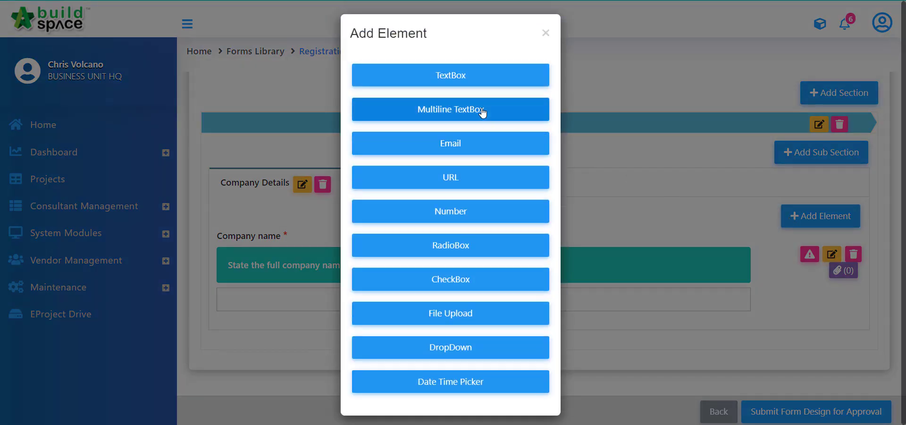
{"action": "left_click", "coordinate": [482, 110]}
{"action": "left_click", "coordinate": [382, 127]}
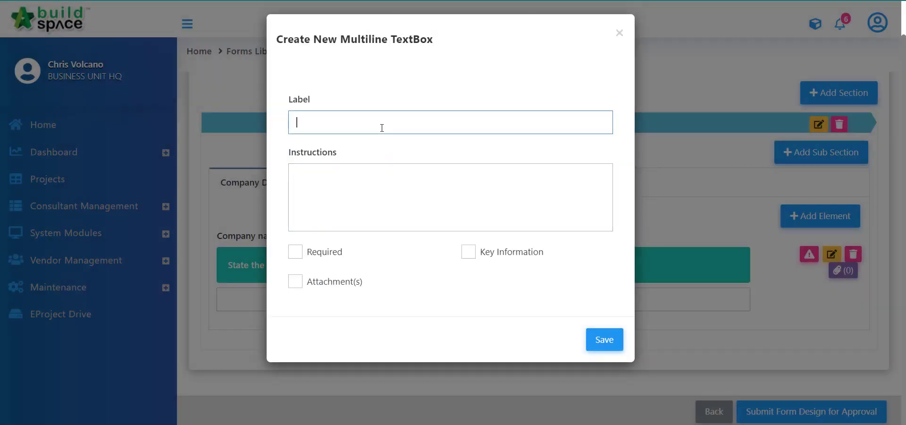
{"action": "type", "text": "Company address"}
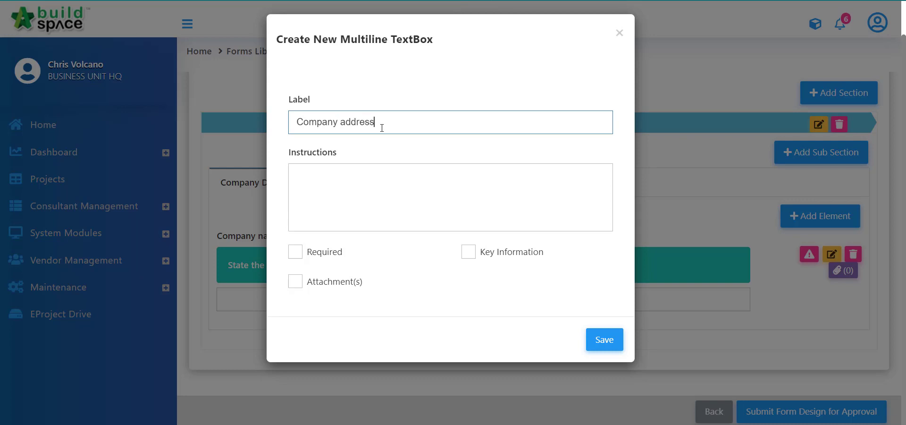
- Give the Company address element the instructions "Fill up the address of the company's main branch", correcting the spelling of "address"
{"action": "left_click", "coordinate": [363, 174]}
{"action": "left_click", "coordinate": [363, 174]}
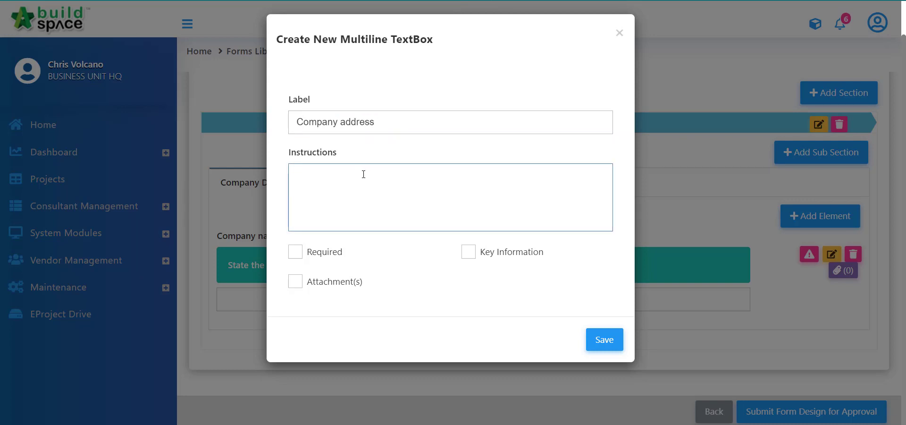
{"action": "type", "text": "Fill up"}
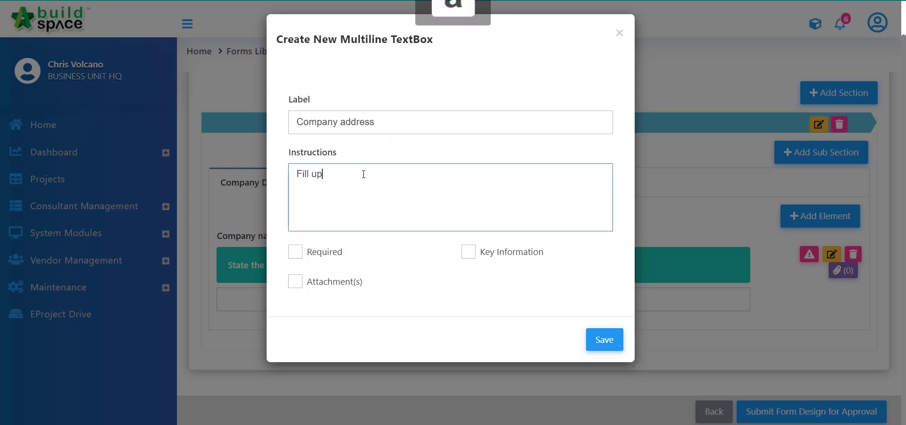
{"action": "type", "text": " the adr"}
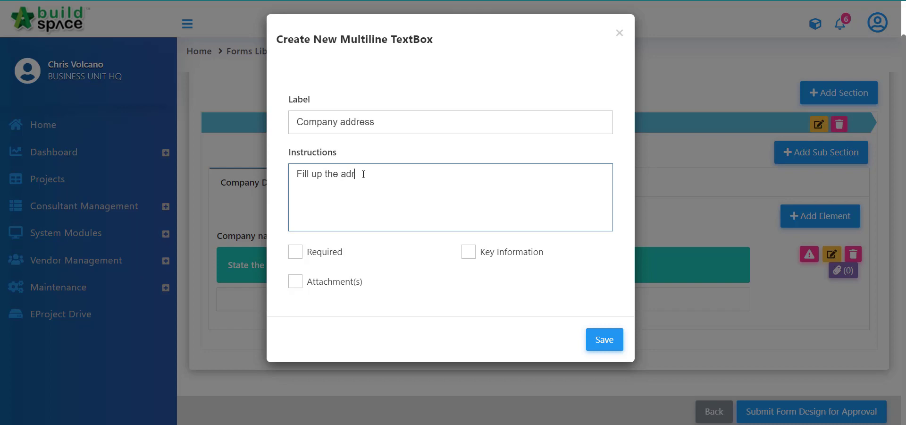
{"action": "type", "text": "ess of the company's main branch"}
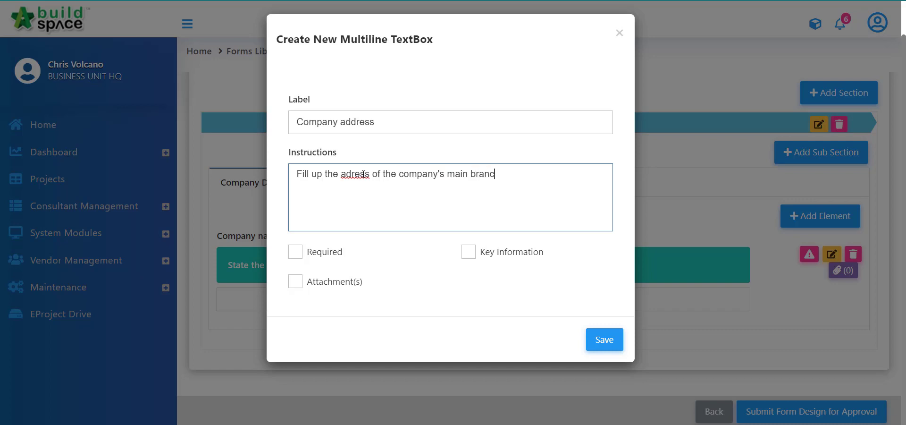
{"action": "right_click", "coordinate": [363, 172]}
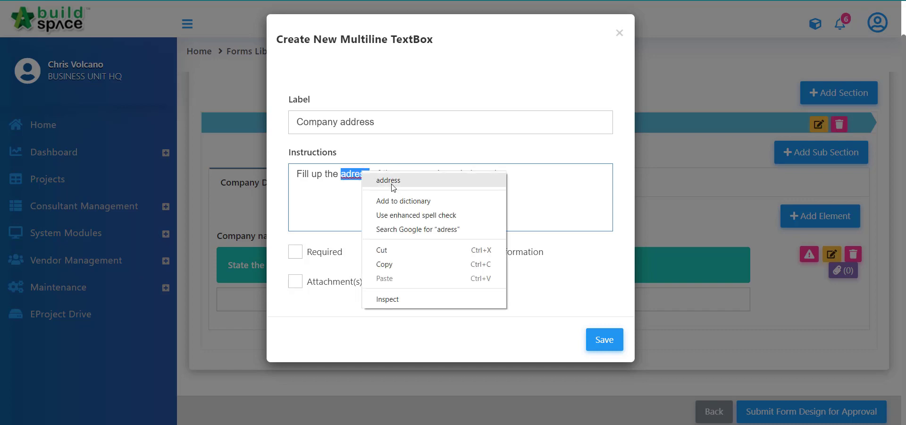
{"action": "left_click", "coordinate": [392, 182]}
- Make the Company address element required, save it, and check its multiline box in the form
{"action": "left_click", "coordinate": [320, 257]}
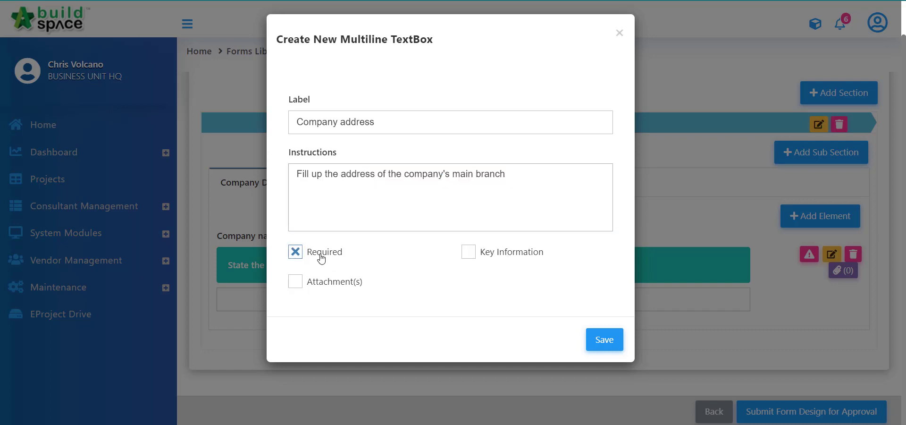
{"action": "left_click", "coordinate": [622, 342]}
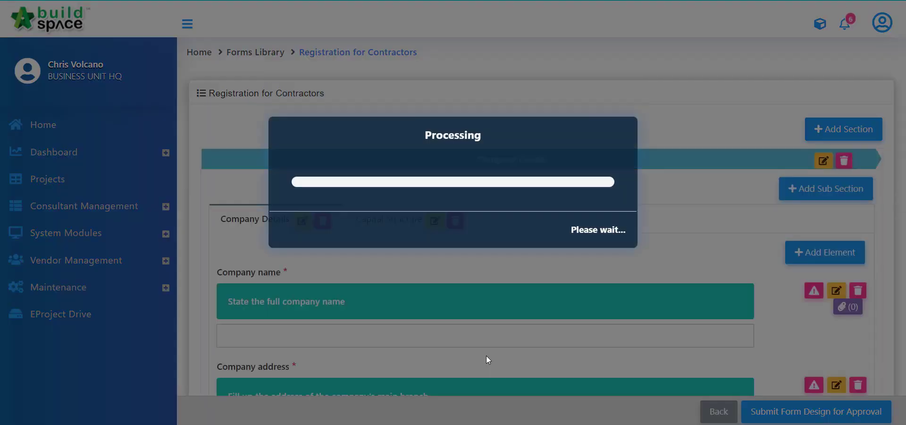
{"action": "scroll", "coordinate": [467, 338], "scroll_direction": "down", "scroll_amount": 5}
{"action": "left_click", "coordinate": [254, 250]}
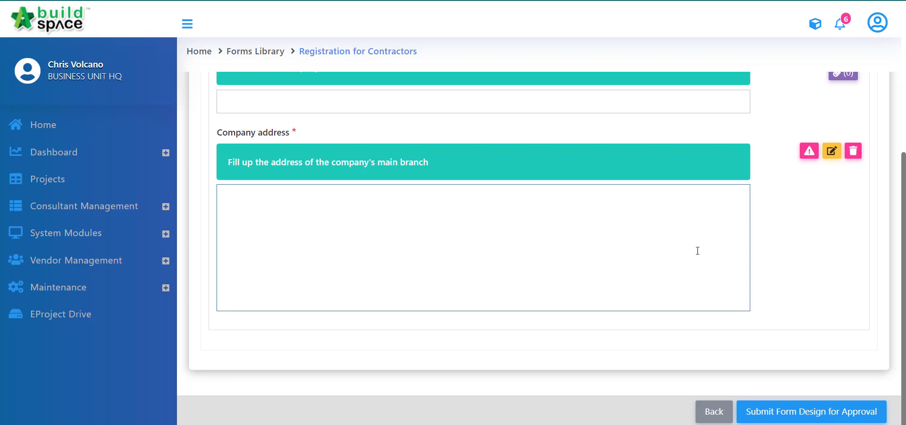
{"action": "scroll", "coordinate": [698, 250], "scroll_direction": "up", "scroll_amount": 4}
{"action": "left_click", "coordinate": [814, 192]}
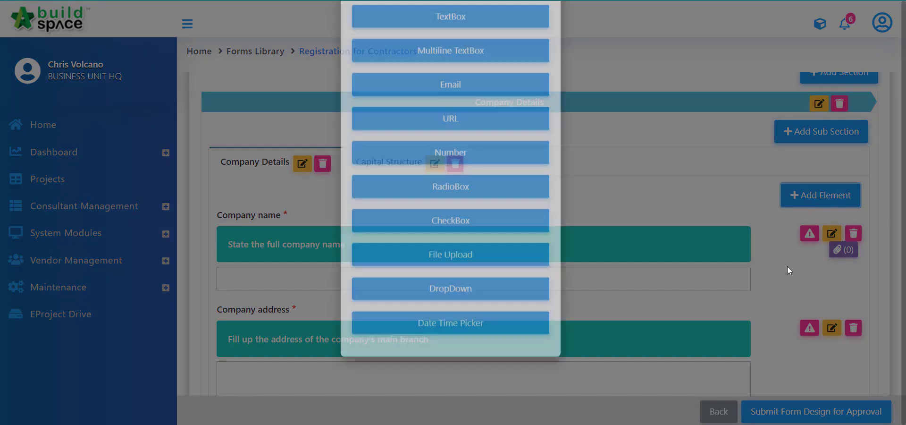
{"action": "left_click", "coordinate": [486, 144]}
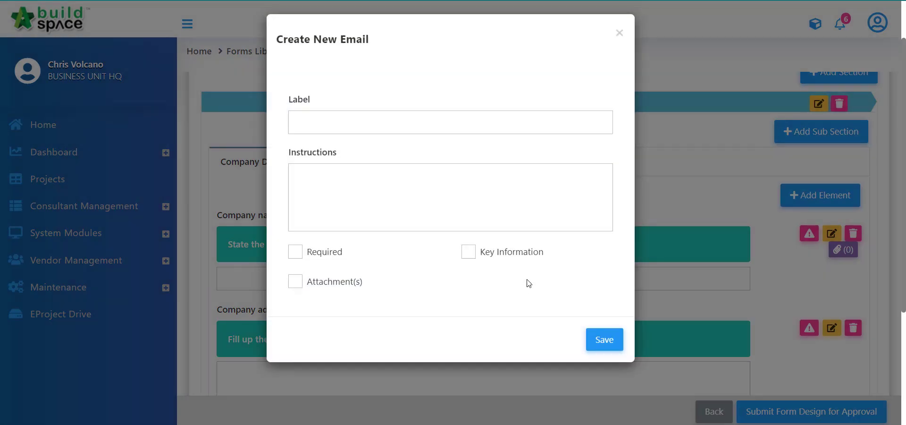
{"action": "left_click", "coordinate": [392, 113]}
{"action": "type", "text": "Company"}
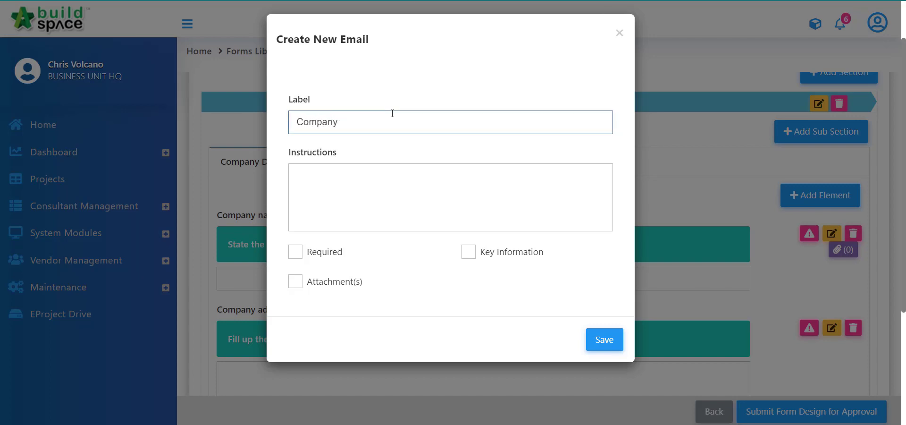
{"action": "type", "text": "'s email address"}
- Give the email element the instructions "To input active email address", save it, and check its field in the form
{"action": "left_click", "coordinate": [333, 190]}
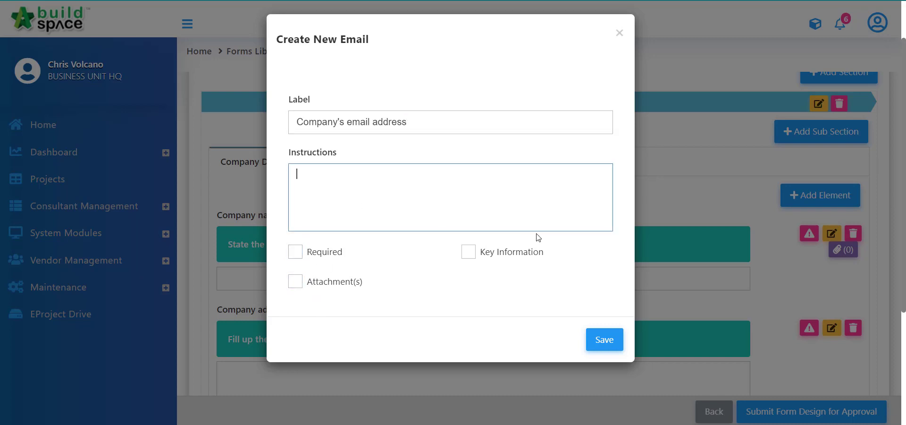
{"action": "key", "text": "Caps_Lock"}
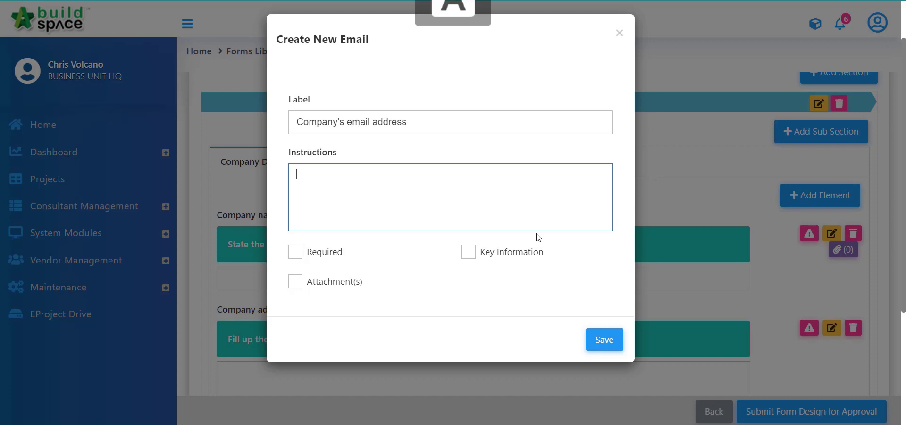
{"action": "type", "text": "T"}
{"action": "key", "text": "Caps_Lock"}
{"action": "type", "text": "o ind"}
{"action": "key", "text": "BackSpace"}
{"action": "key", "text": "BackSpace"}
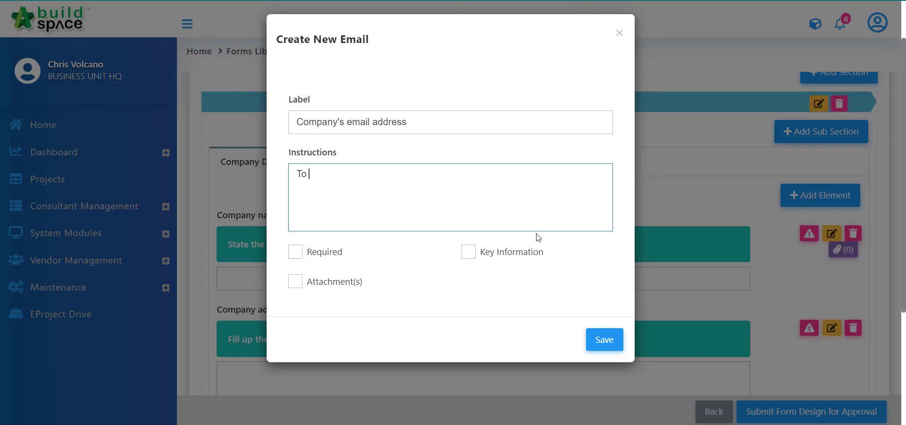
{"action": "type", "text": "nput active email address"}
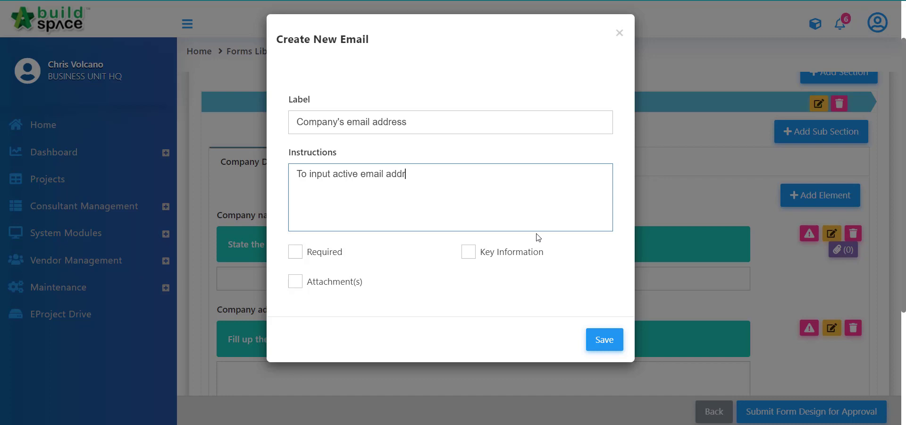
{"action": "left_click", "coordinate": [608, 346]}
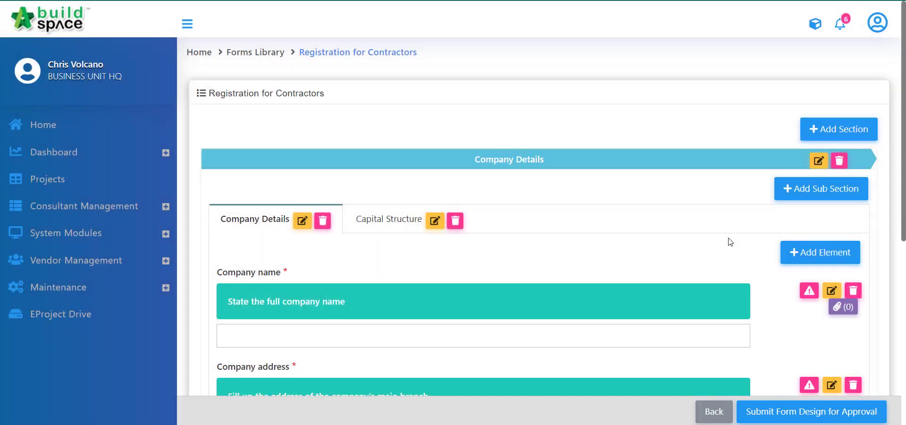
{"action": "scroll", "coordinate": [633, 255], "scroll_direction": "down", "scroll_amount": 7}
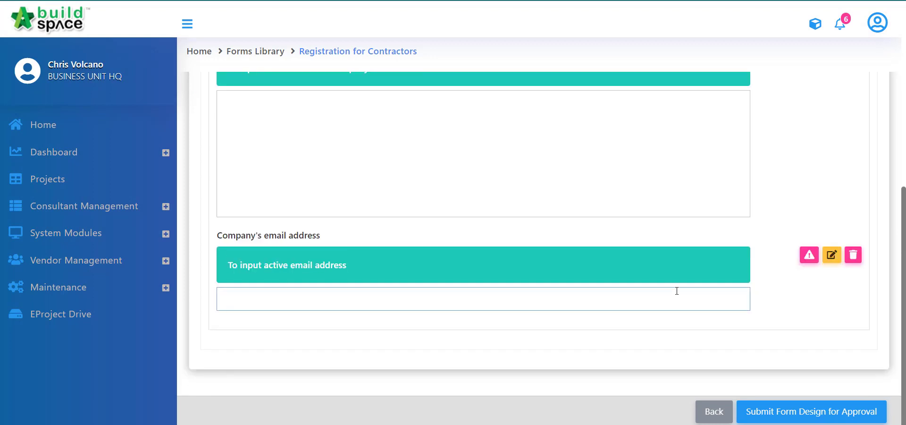
{"action": "scroll", "coordinate": [677, 291], "scroll_direction": "up", "scroll_amount": 5}
{"action": "scroll", "coordinate": [585, 303], "scroll_direction": "down", "scroll_amount": 5}
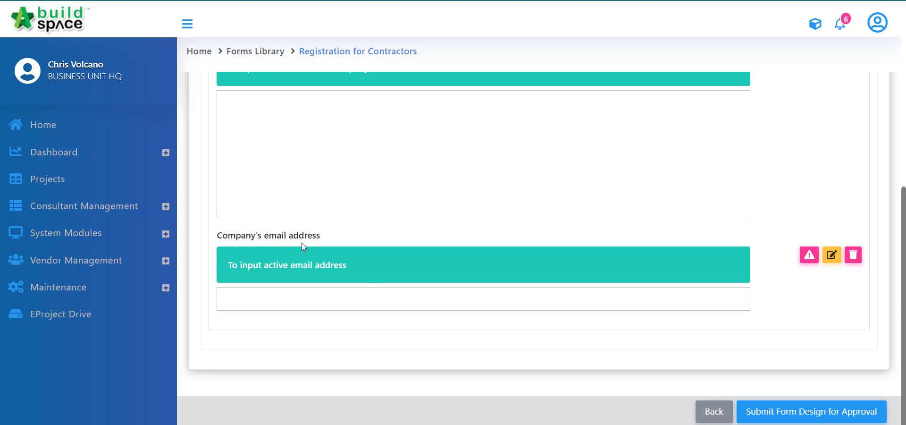
- Add a URL element labelled "Company's website" to the Company Details sub-section, save it, and check its field in the form
{"action": "scroll", "coordinate": [491, 268], "scroll_direction": "up", "scroll_amount": 7}
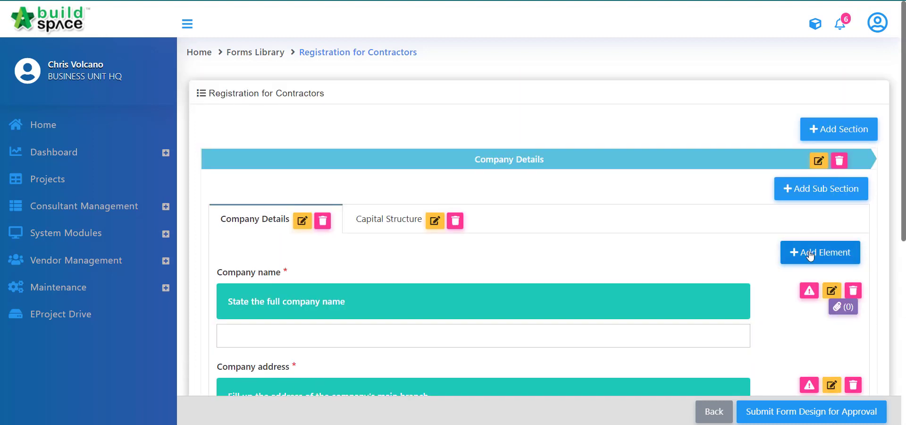
{"action": "left_click", "coordinate": [810, 255]}
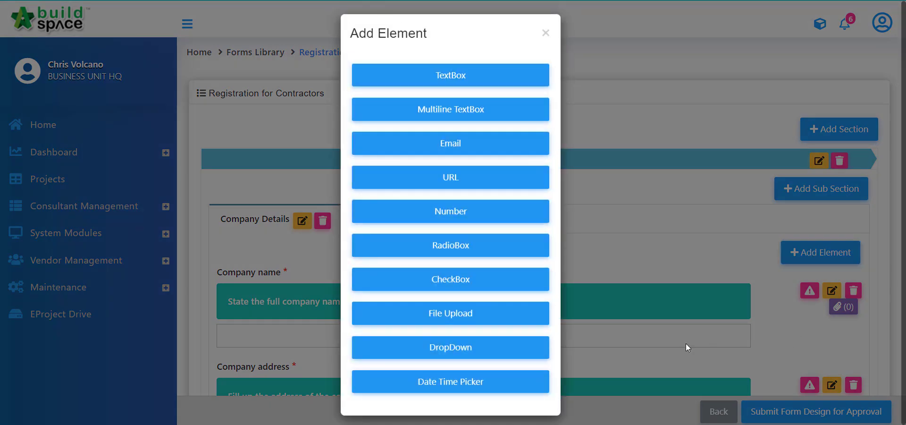
{"action": "left_click", "coordinate": [460, 180]}
{"action": "left_click", "coordinate": [396, 121]}
{"action": "type", "text": "C"}
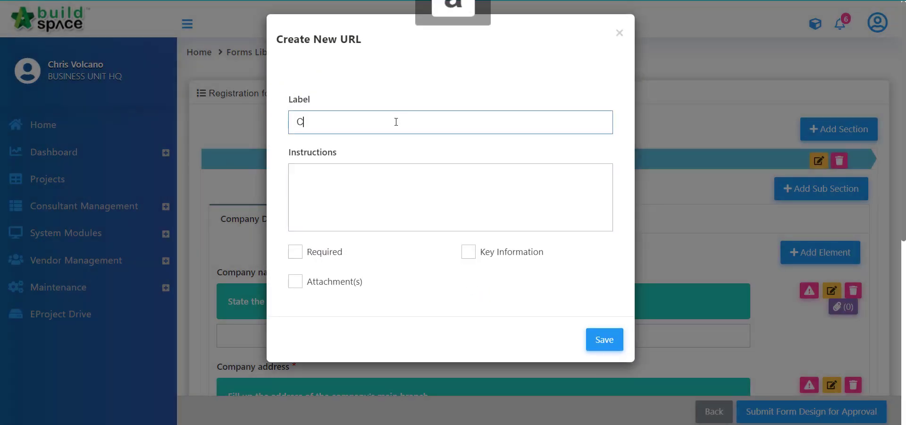
{"action": "type", "text": "ompany's "}
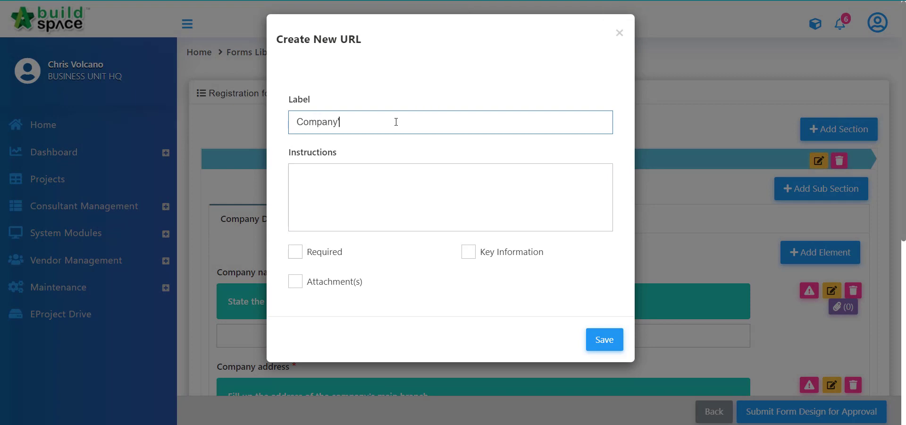
{"action": "type", "text": "wedb"}
{"action": "key", "text": "BackSpace"}
{"action": "key", "text": "BackSpace"}
{"action": "type", "text": "bsite"}
{"action": "left_click", "coordinate": [604, 338]}
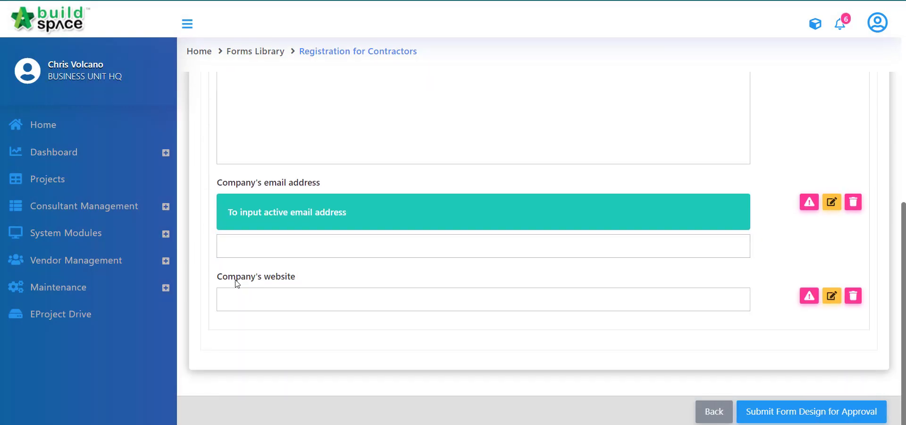
{"action": "left_click", "coordinate": [322, 310]}
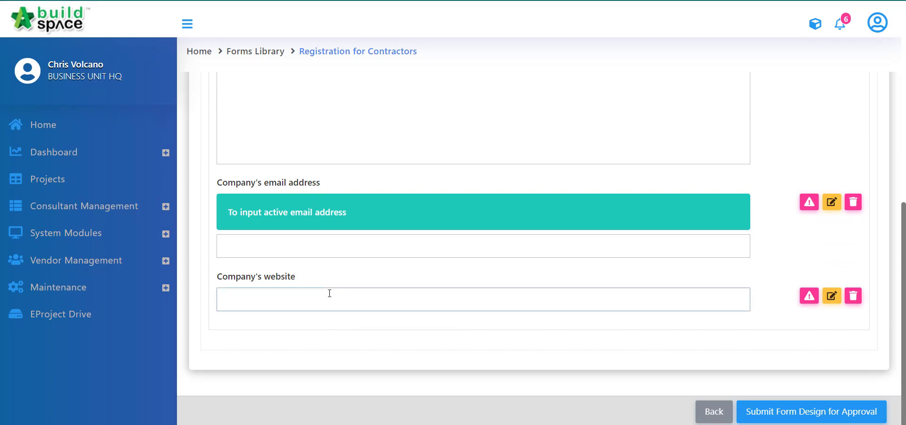
- Start a new RadioBox element in the Company Details sub-section and label it "Sample Radiobox", leaving the instructions empty
{"action": "scroll", "coordinate": [904, 279], "scroll_direction": "up", "scroll_amount": 3}
{"action": "scroll", "coordinate": [904, 278], "scroll_direction": "up", "scroll_amount": 4}
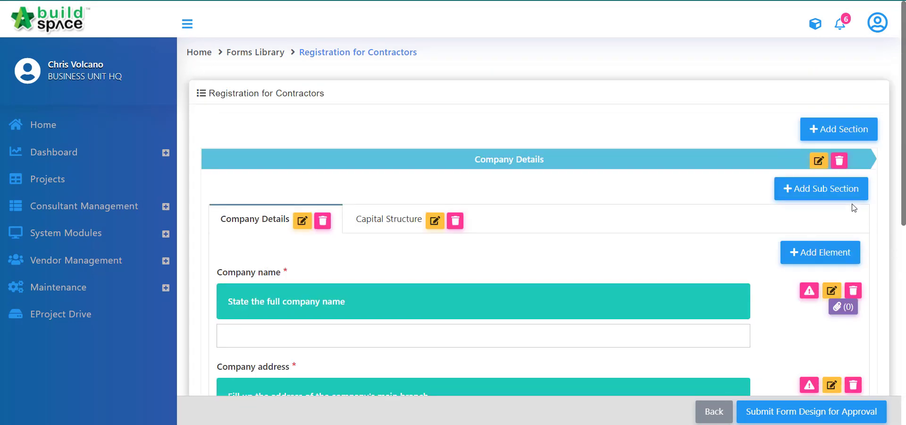
{"action": "left_click", "coordinate": [808, 252]}
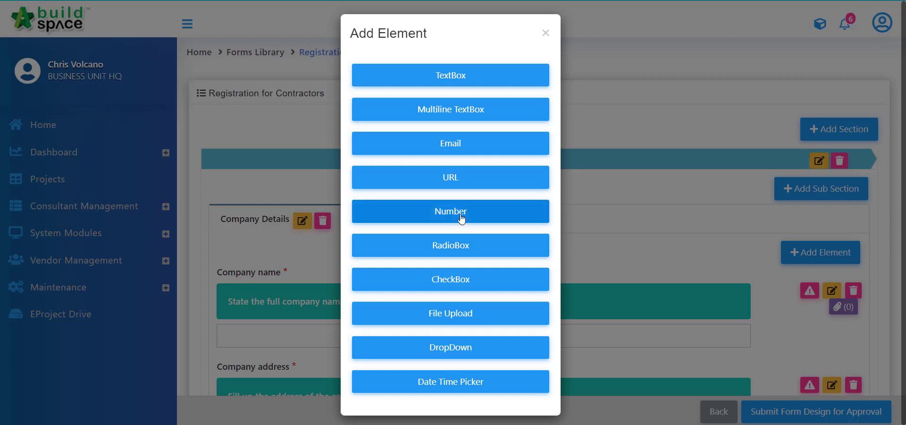
{"action": "left_click", "coordinate": [444, 255]}
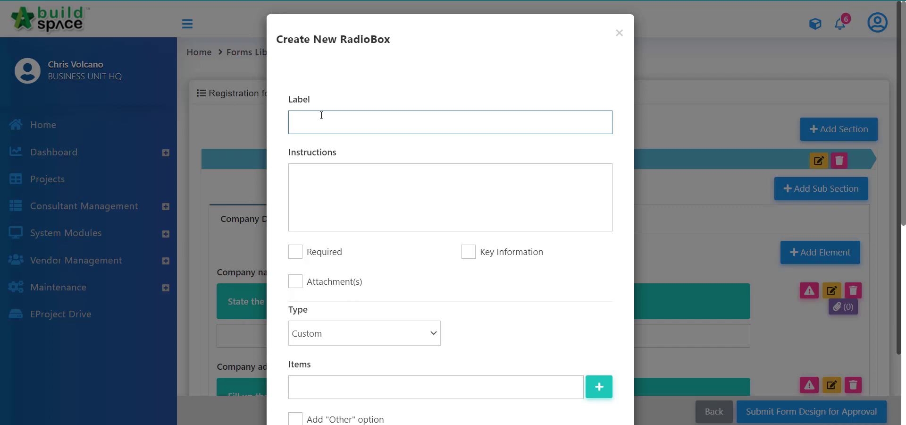
{"action": "scroll", "coordinate": [321, 122], "scroll_direction": "down", "scroll_amount": 1}
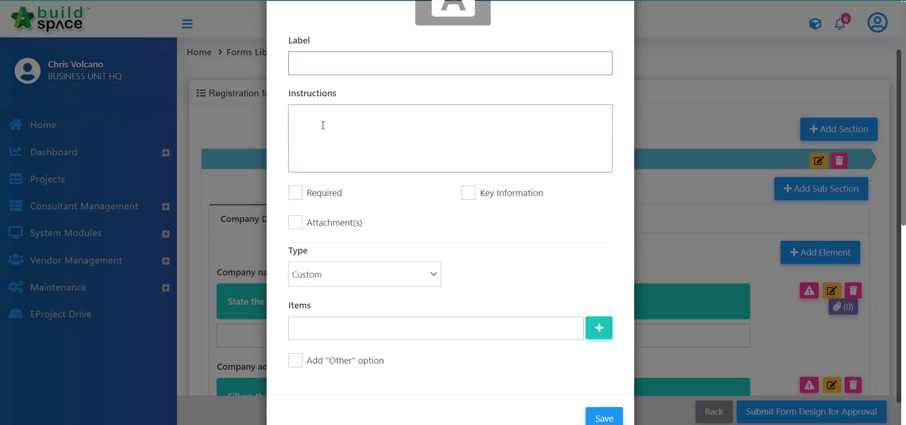
{"action": "type", "text": "Sample Radiobox"}
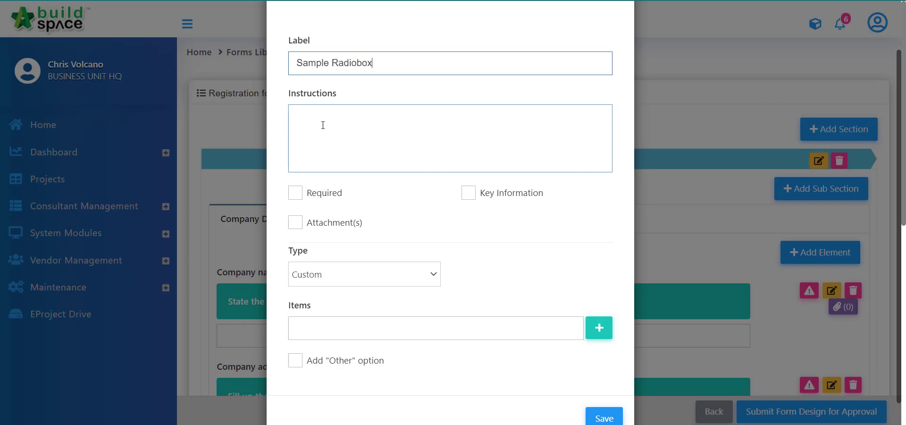
{"action": "left_click", "coordinate": [340, 157]}
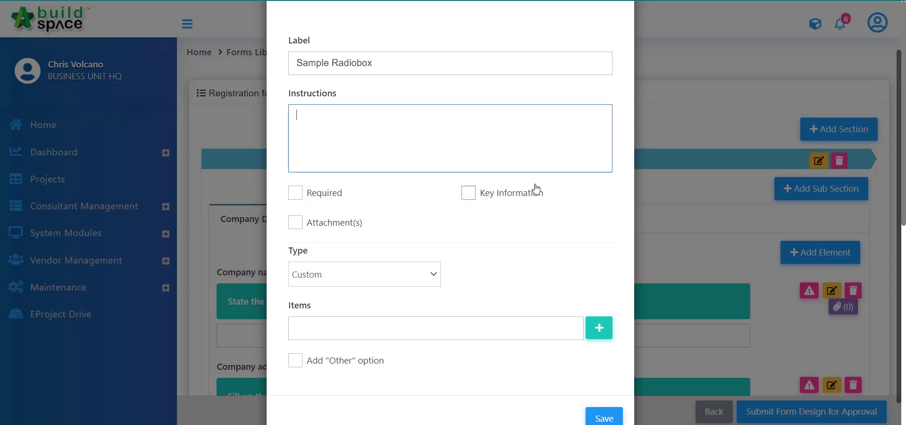
- Try the State, Country, User Type and Work Category types for the radio box, and return it to Custom
{"action": "left_click", "coordinate": [396, 278]}
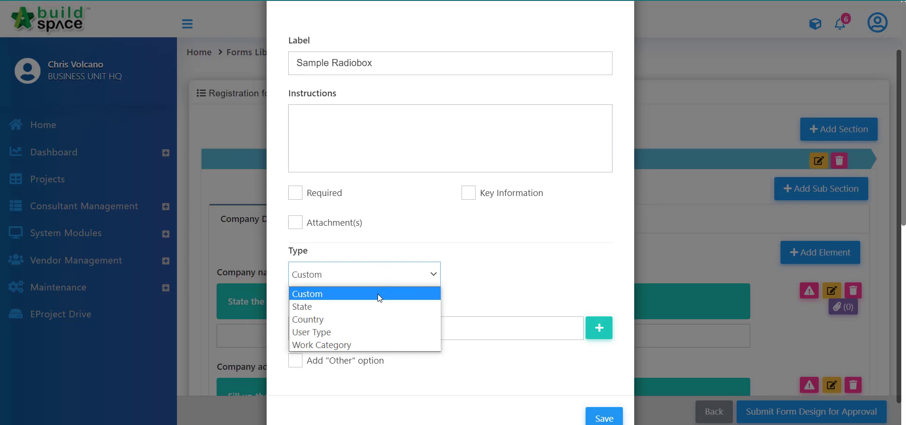
{"action": "left_click", "coordinate": [378, 307]}
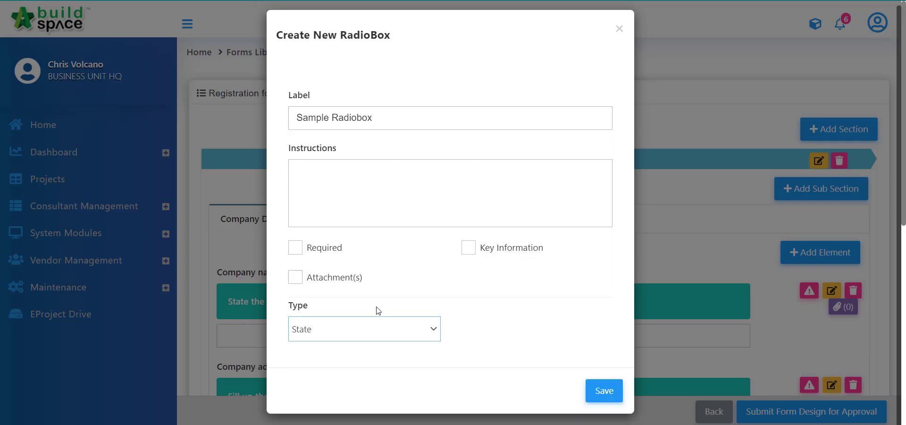
{"action": "left_click", "coordinate": [407, 334]}
{"action": "left_click", "coordinate": [373, 374]}
{"action": "left_click", "coordinate": [376, 331]}
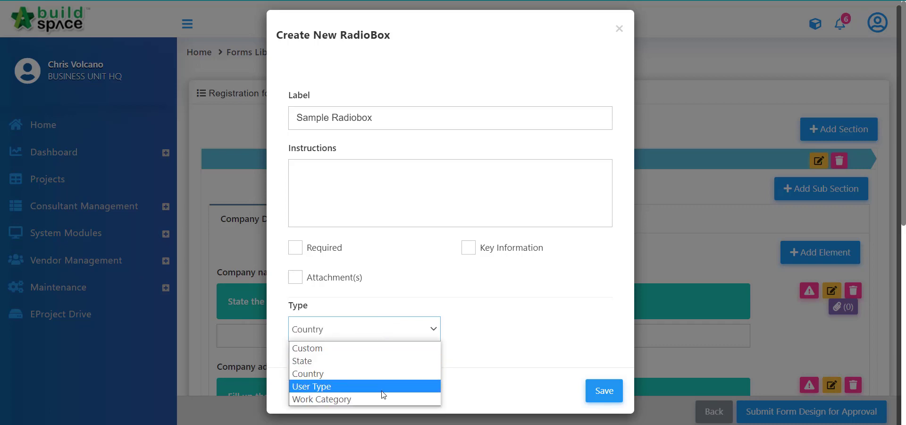
{"action": "left_click", "coordinate": [384, 386]}
{"action": "left_click", "coordinate": [375, 339]}
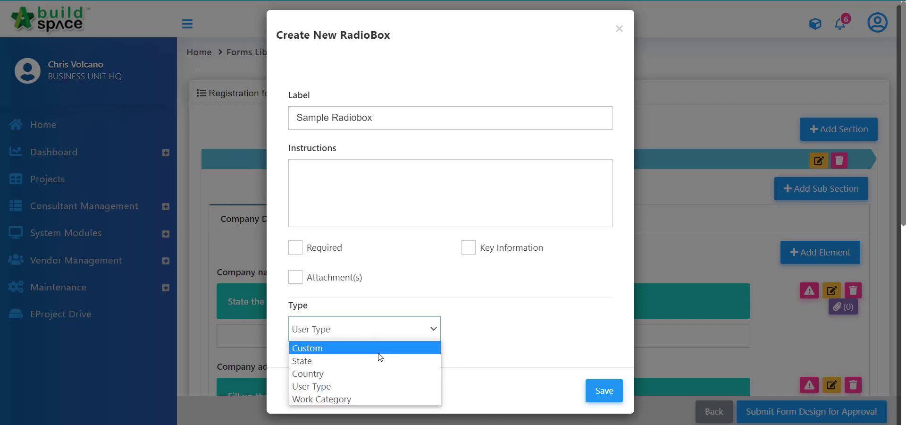
{"action": "left_click", "coordinate": [368, 399]}
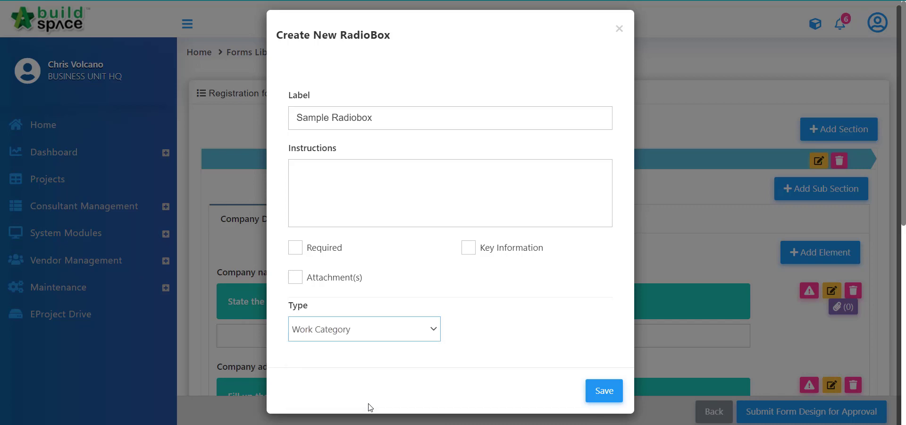
{"action": "left_click", "coordinate": [366, 334]}
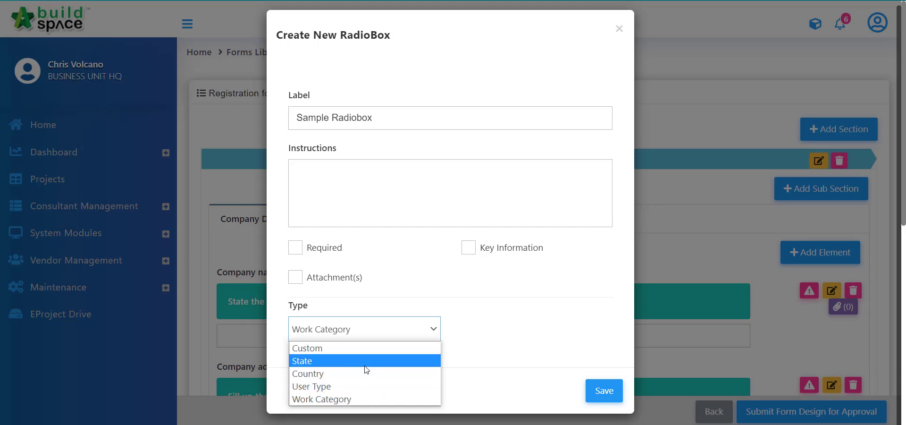
{"action": "left_click", "coordinate": [361, 348]}
- Enter "option 1" as a custom item of the radio box, add another item row, and remove the "option 1" item
{"action": "scroll", "coordinate": [372, 350], "scroll_direction": "down", "scroll_amount": 1}
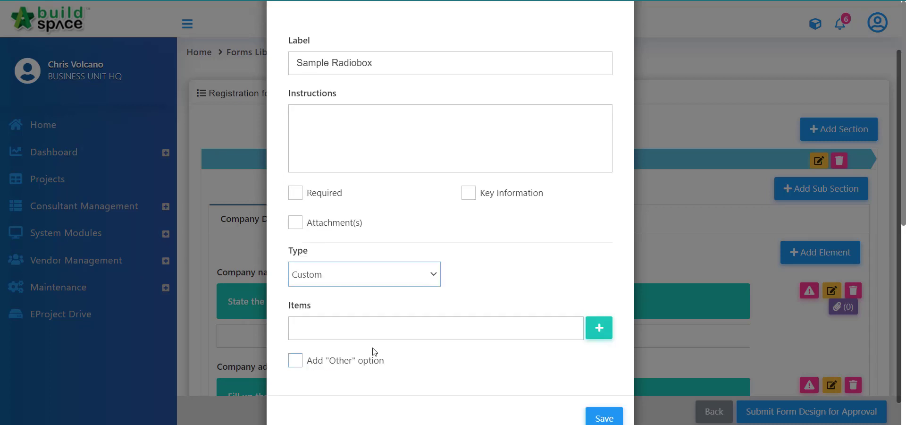
{"action": "left_click", "coordinate": [401, 319]}
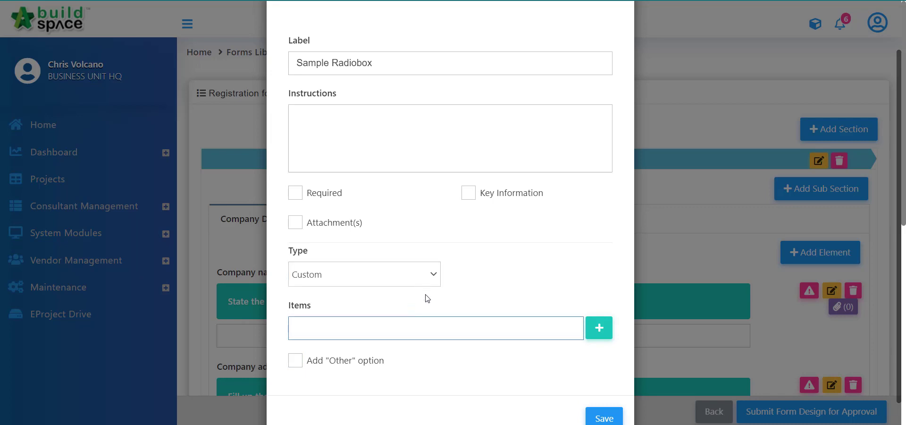
{"action": "scroll", "coordinate": [427, 298], "scroll_direction": "down", "scroll_amount": 1}
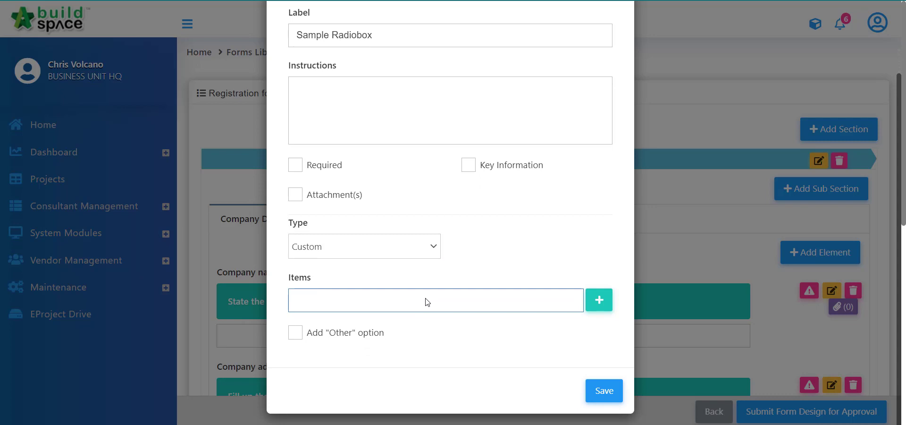
{"action": "type", "text": "tion 1"}
{"action": "left_click", "coordinate": [606, 302]}
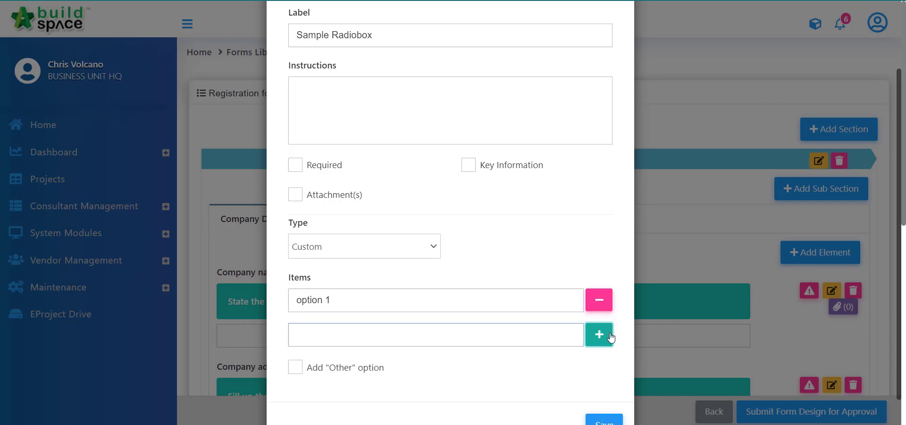
{"action": "left_click", "coordinate": [597, 307]}
- Enter "option 1" and "option 2" as the custom items of the Sample Radiobox element
{"action": "left_click", "coordinate": [462, 297]}
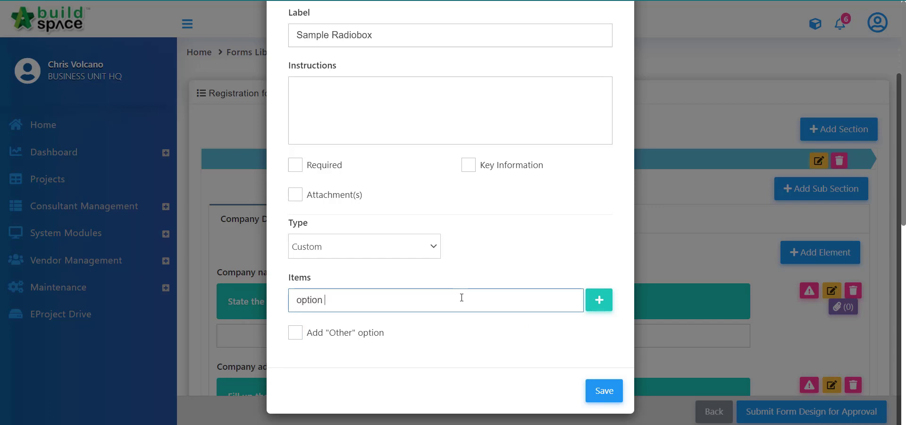
{"action": "type", "text": "option 1"}
{"action": "left_click", "coordinate": [606, 300]}
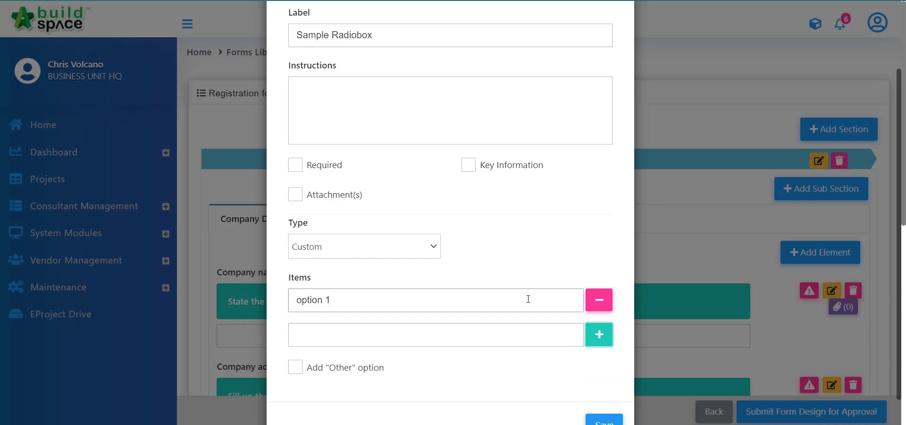
{"action": "left_click", "coordinate": [492, 325]}
{"action": "type", "text": "option 2"}
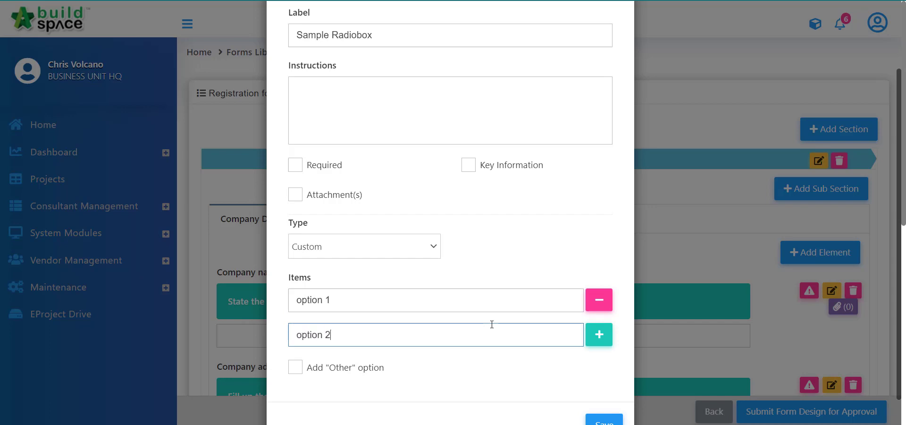
- Add "option 3" as a third item of the Sample Radiobox, enable its "Other" option, and save the element
{"action": "left_click", "coordinate": [600, 336]}
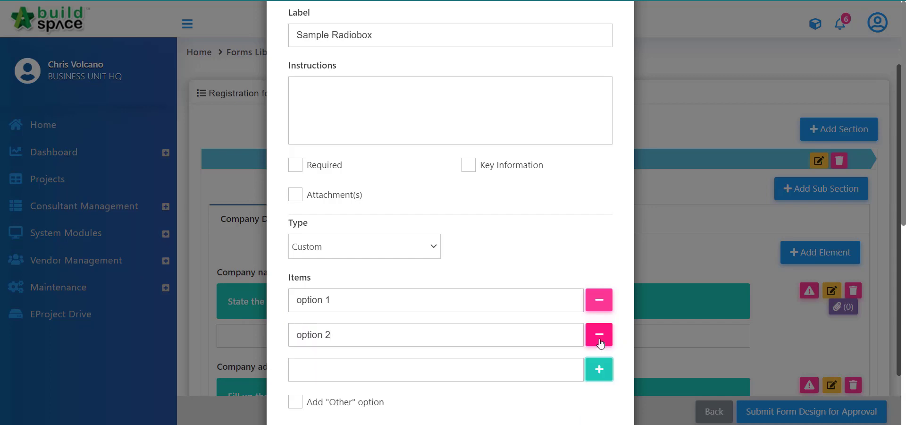
{"action": "left_click", "coordinate": [543, 379]}
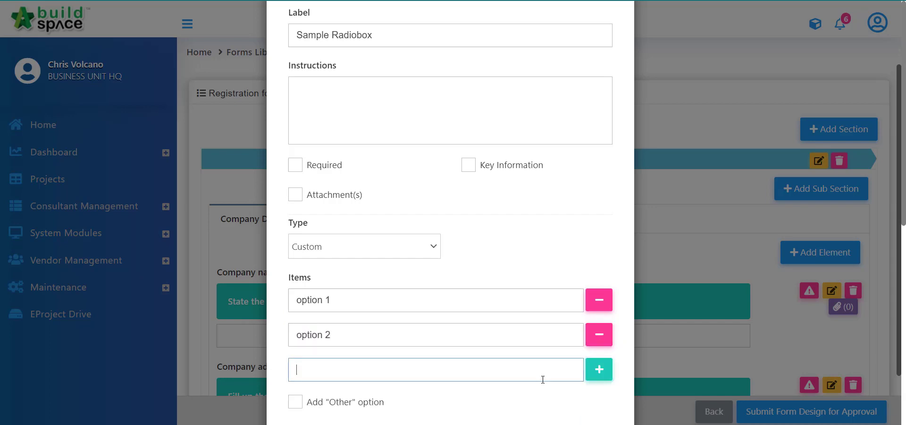
{"action": "type", "text": "option"}
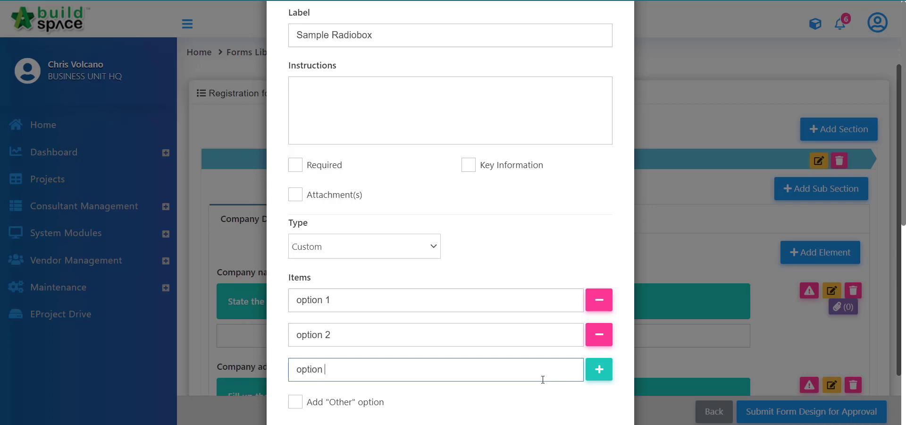
{"action": "type", "text": " 3"}
{"action": "scroll", "coordinate": [452, 283], "scroll_direction": "down", "scroll_amount": 2}
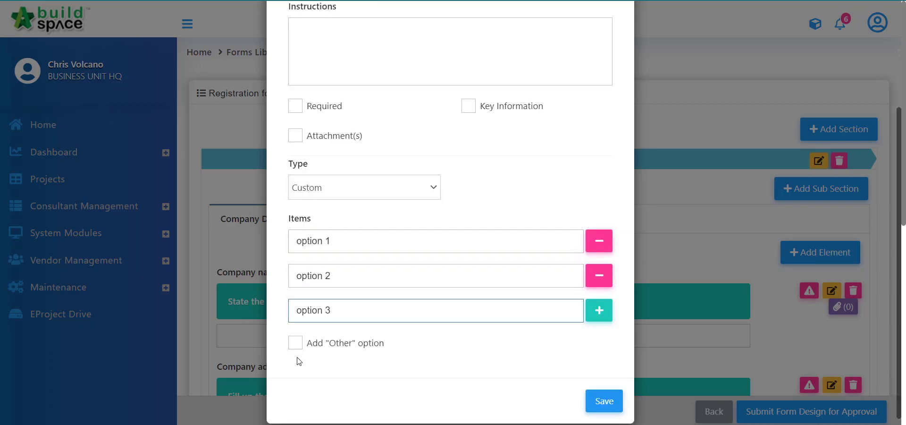
{"action": "left_click", "coordinate": [295, 343]}
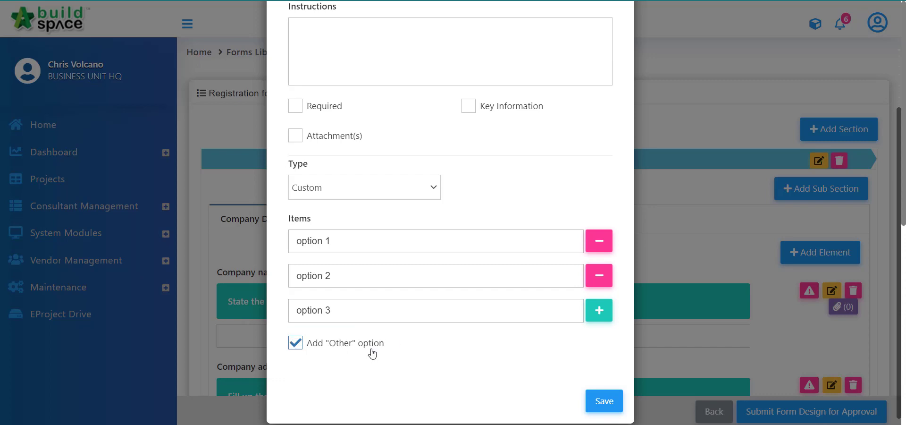
{"action": "left_click", "coordinate": [593, 402]}
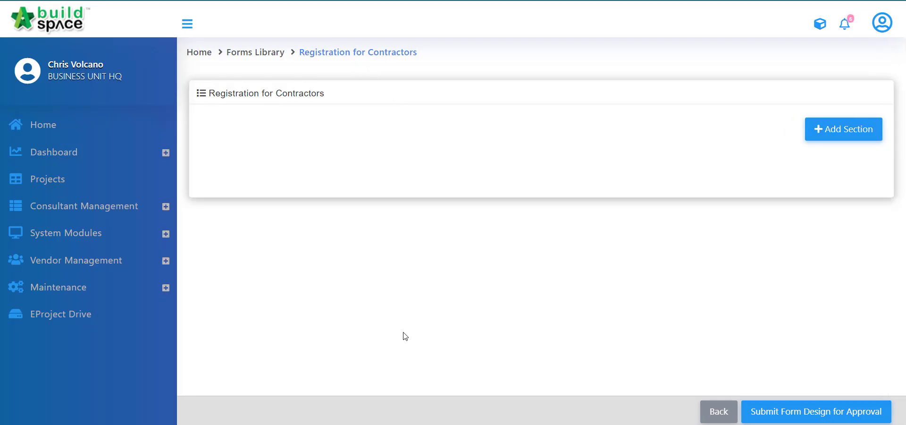
- Try option 1, option 2, option 3 and Other in the saved Sample Radiobox, and activate the Other text field
{"action": "scroll", "coordinate": [388, 312], "scroll_direction": "down", "scroll_amount": 6}
{"action": "scroll", "coordinate": [388, 312], "scroll_direction": "down", "scroll_amount": 4}
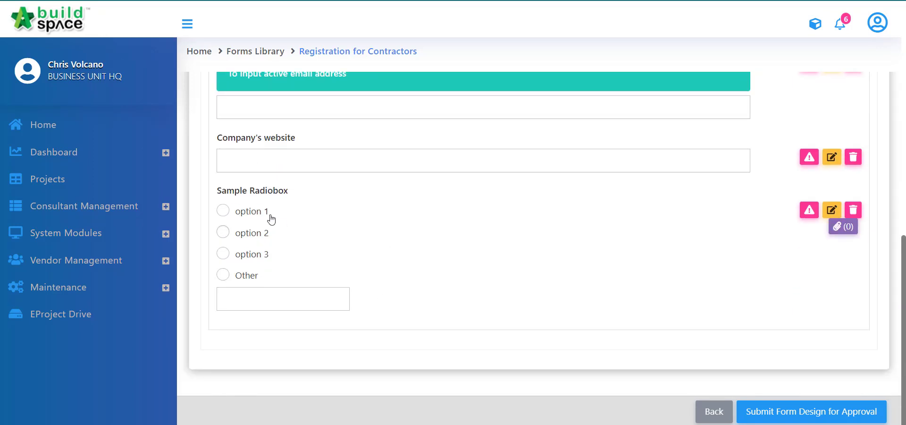
{"action": "left_click", "coordinate": [239, 211]}
{"action": "left_click", "coordinate": [243, 233]}
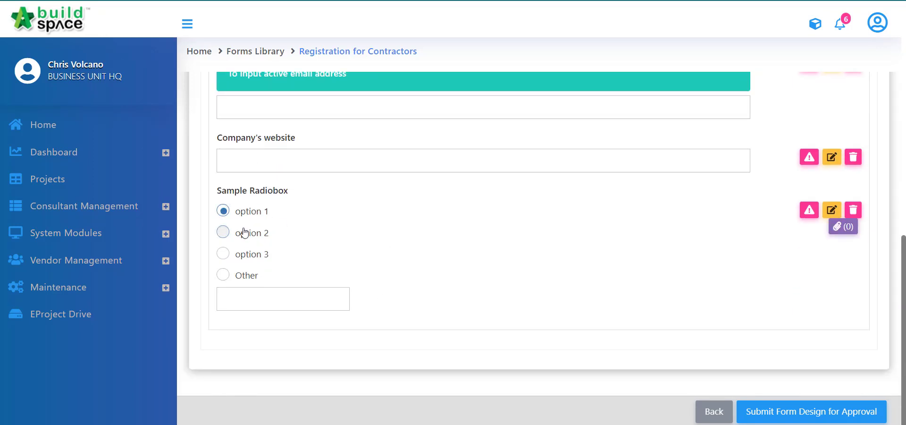
{"action": "left_click", "coordinate": [244, 254]}
{"action": "left_click", "coordinate": [241, 276]}
{"action": "left_click", "coordinate": [239, 292]}
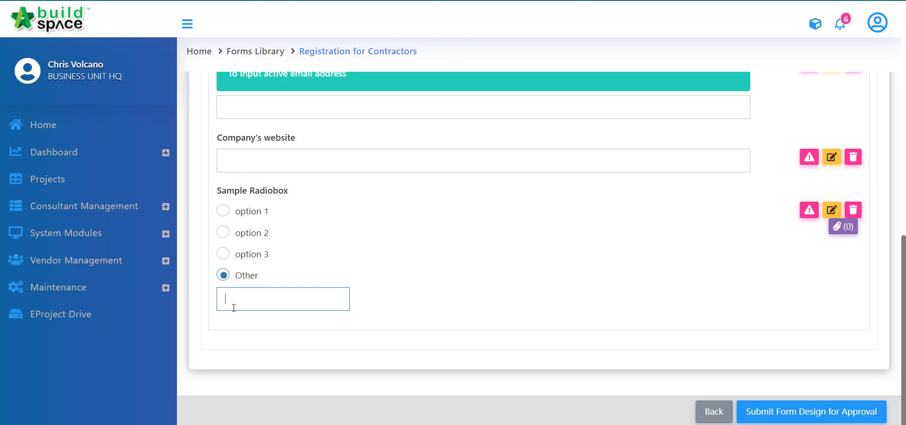
- Start a new CheckBox element in the Company Details sub-section and label it "Sample Checkbox", leaving the instructions empty
{"action": "scroll", "coordinate": [874, 231], "scroll_direction": "up", "scroll_amount": 12}
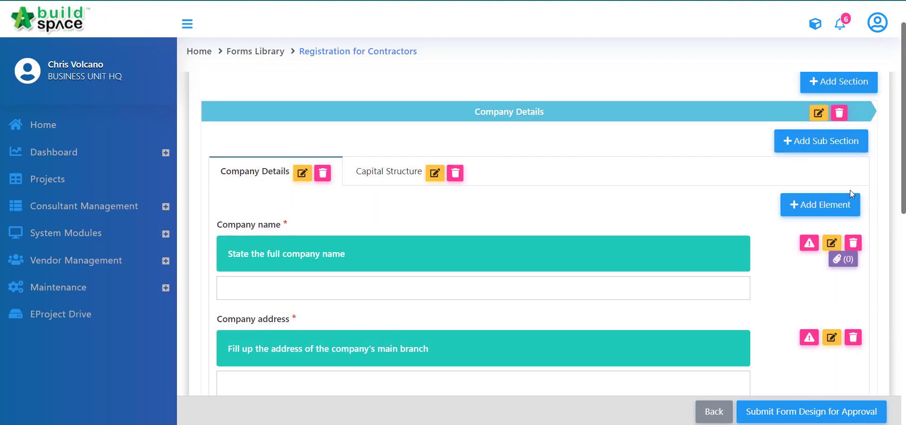
{"action": "left_click", "coordinate": [823, 204]}
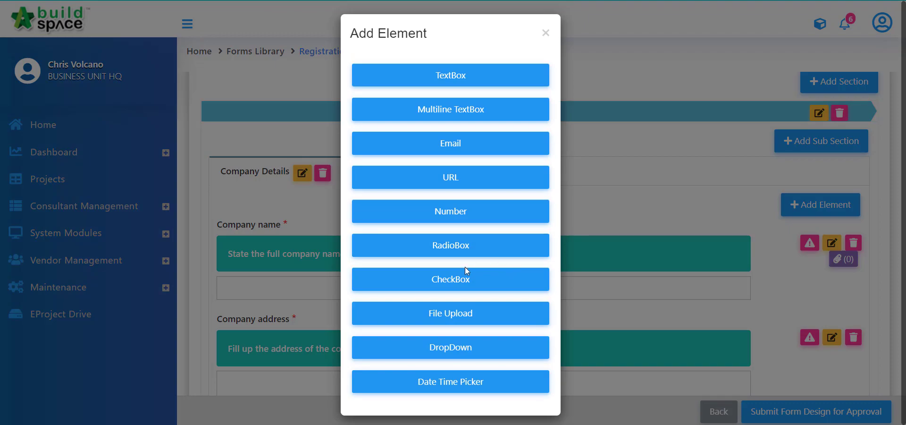
{"action": "left_click", "coordinate": [459, 285]}
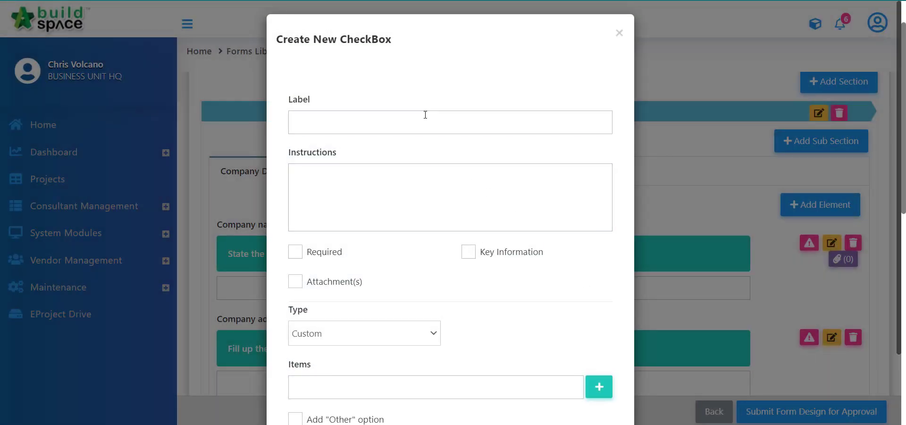
{"action": "left_click", "coordinate": [418, 121]}
{"action": "type", "text": "C"}
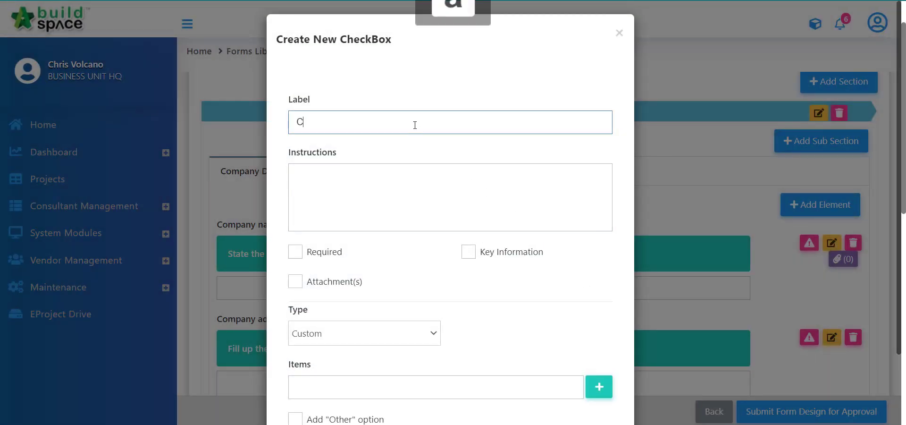
{"action": "key", "text": "BackSpace"}
{"action": "type", "text": "s"}
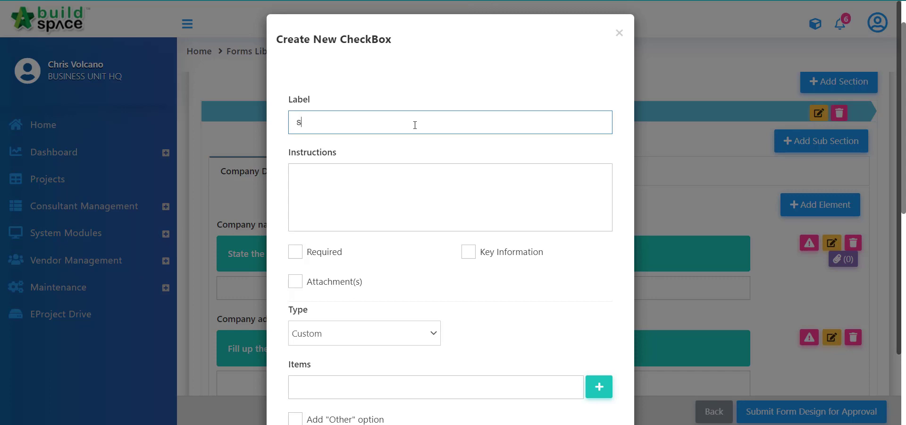
{"action": "key", "text": "BackSpace"}
{"action": "type", "text": "Sa"}
{"action": "key", "text": "BackSpace"}
{"action": "type", "text": "ampl"}
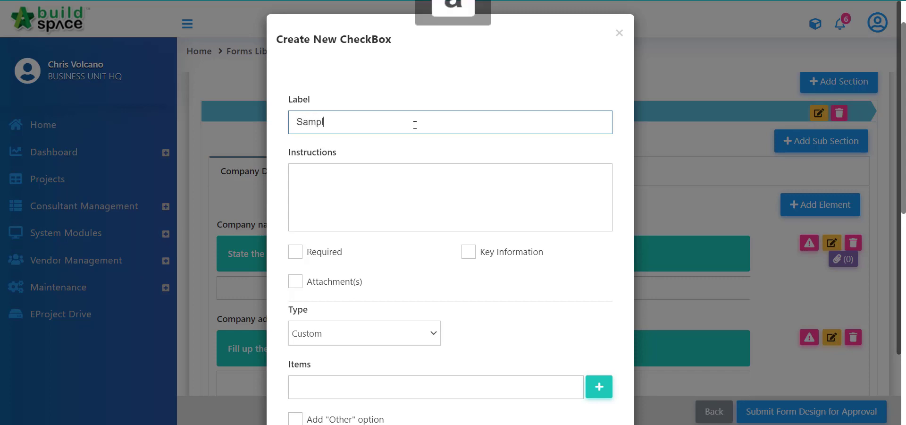
{"action": "type", "text": "e Checkbox"}
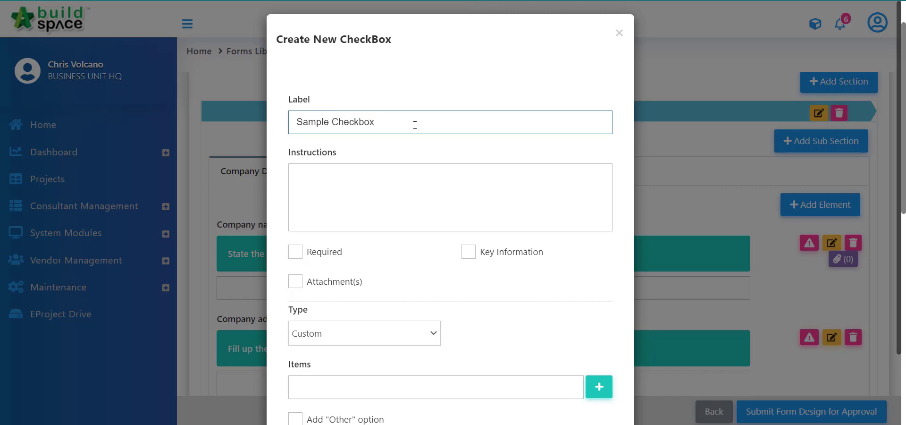
{"action": "left_click", "coordinate": [389, 171]}
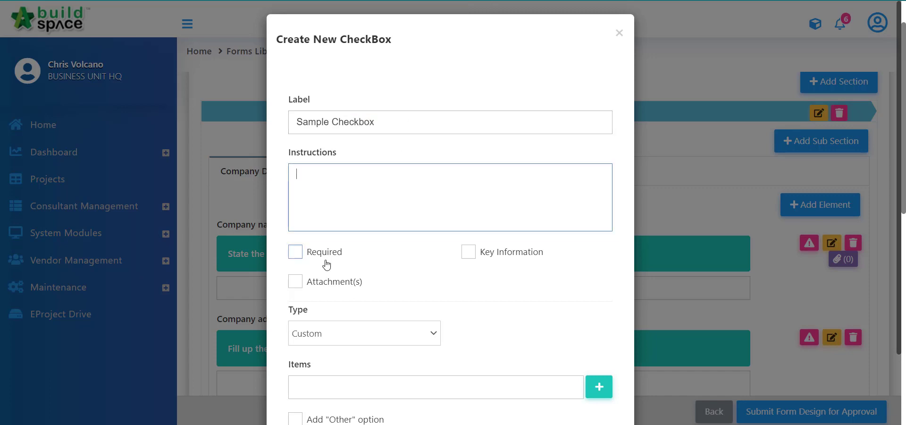
- Keep the Custom type for the checkbox and enter "option 1", "option 2" and "option 3" as its items
{"action": "scroll", "coordinate": [444, 272], "scroll_direction": "down", "scroll_amount": 2}
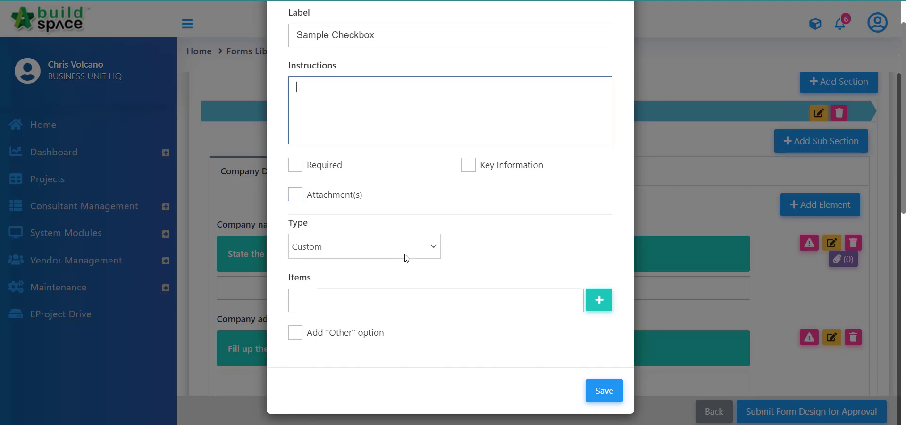
{"action": "left_click", "coordinate": [407, 258]}
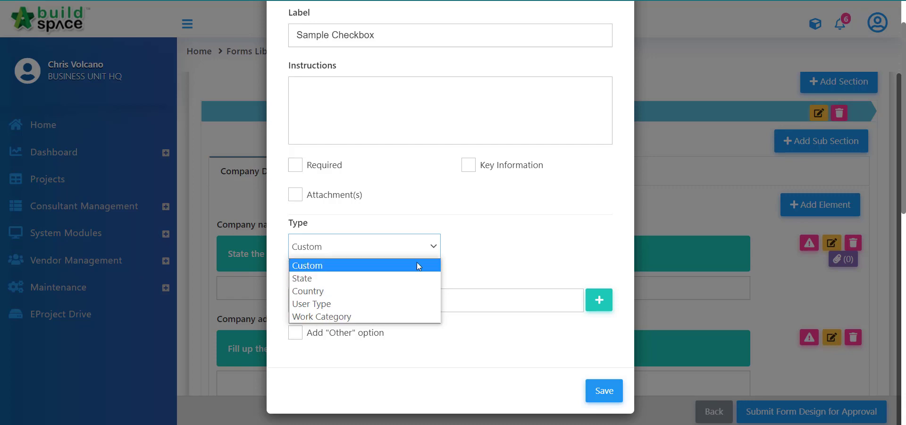
{"action": "left_click", "coordinate": [536, 266]}
{"action": "left_click", "coordinate": [482, 294]}
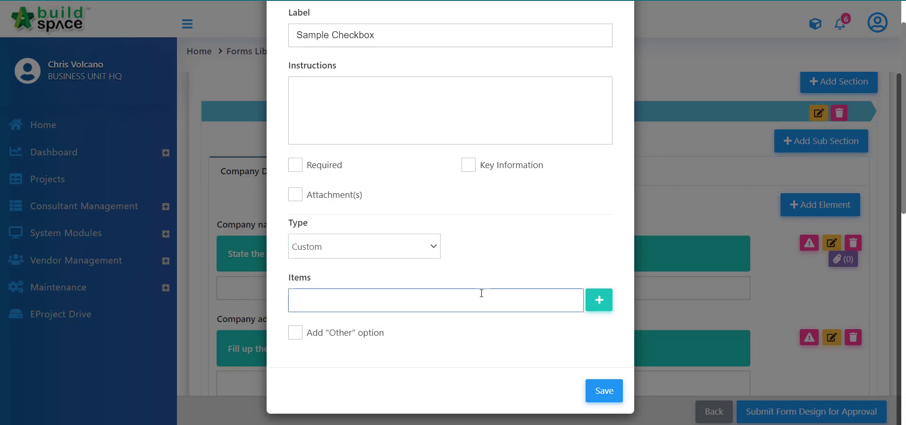
{"action": "type", "text": "option 1"}
{"action": "left_click", "coordinate": [599, 299]}
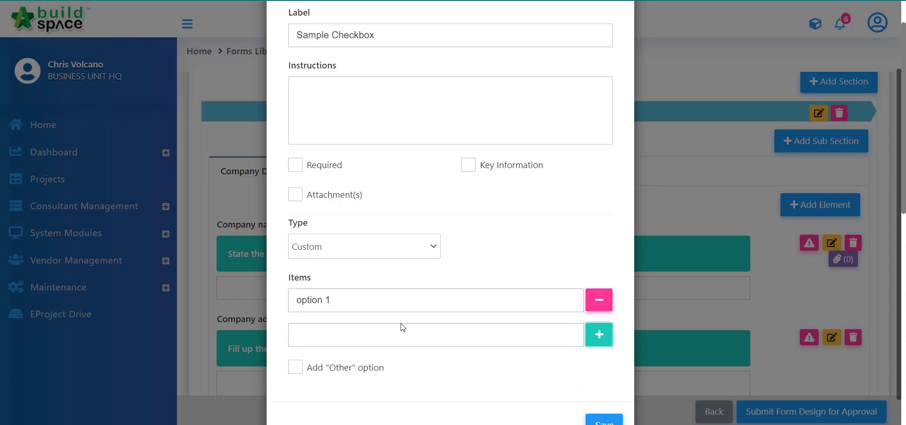
{"action": "left_click", "coordinate": [387, 334]}
{"action": "type", "text": "option 2"}
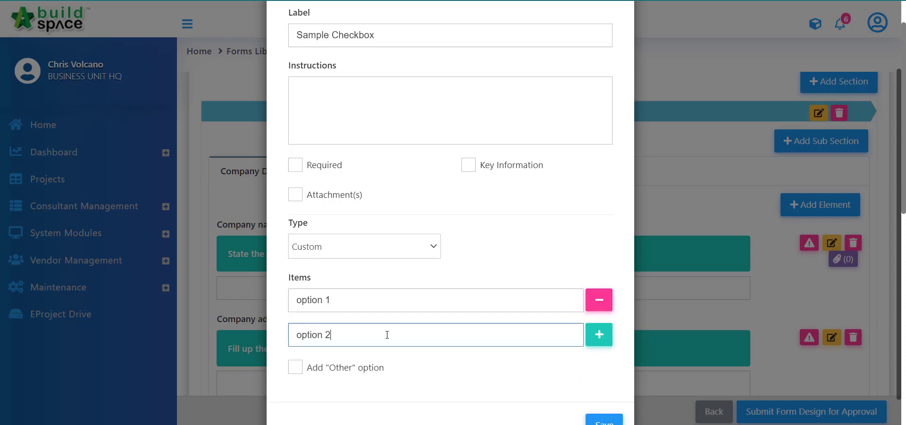
{"action": "left_click", "coordinate": [599, 335]}
{"action": "left_click", "coordinate": [374, 364]}
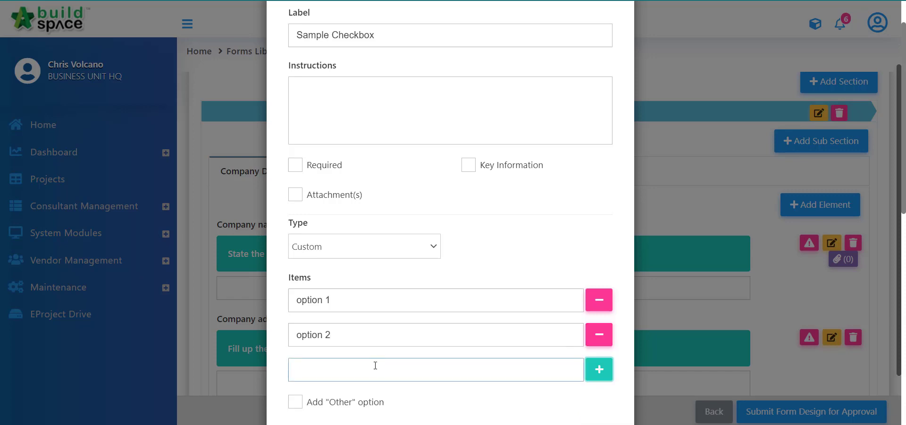
{"action": "type", "text": "option 3"}
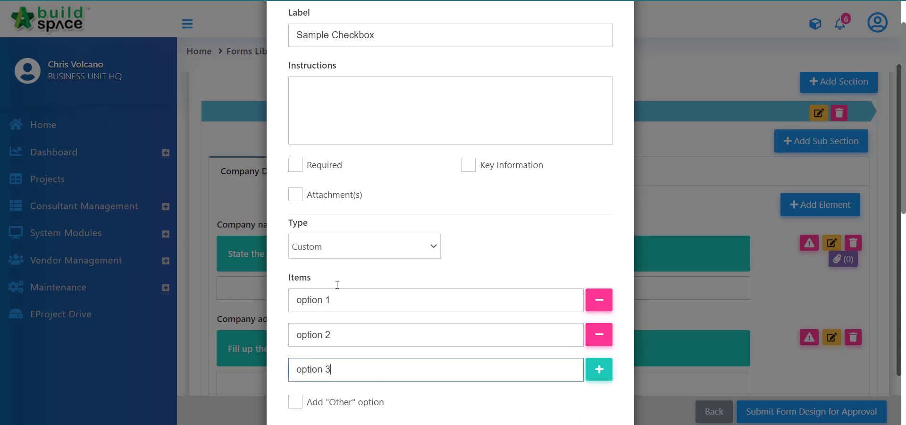
- Enable the "Other" option for the Sample Checkbox and save the element
{"action": "scroll", "coordinate": [337, 285], "scroll_direction": "down", "scroll_amount": 2}
{"action": "left_click", "coordinate": [310, 334]}
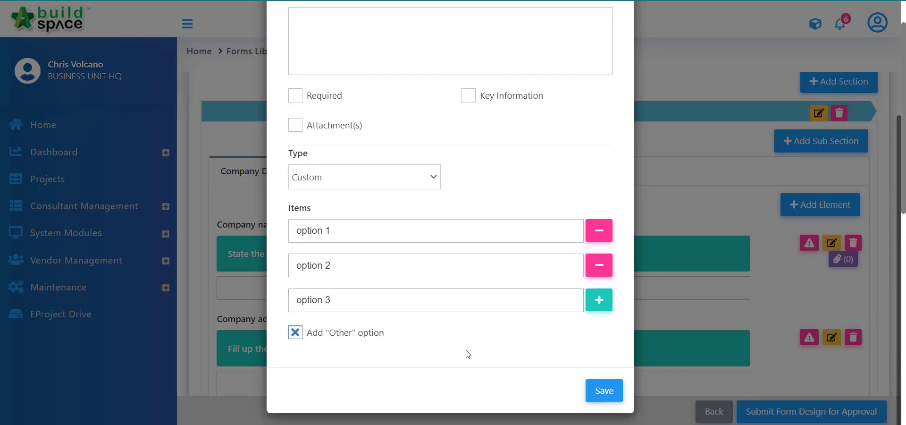
{"action": "left_click", "coordinate": [589, 399]}
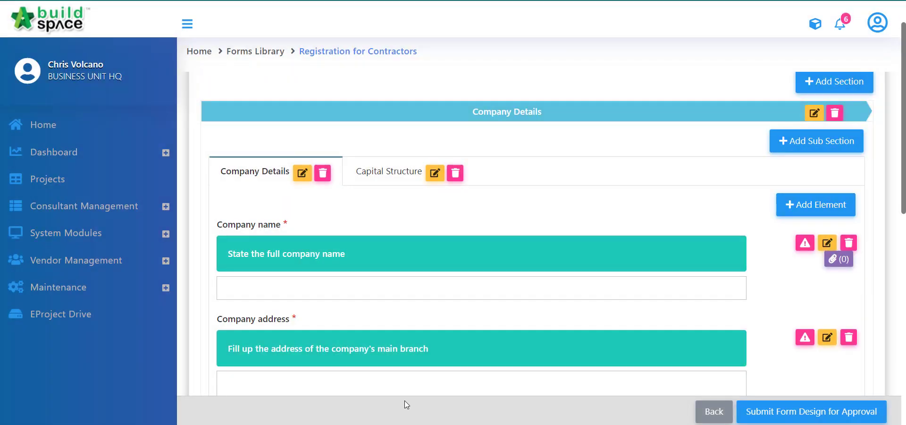
- Test the single choice of the Sample Radiobox by selecting option 1, option 2 and option 3 in turn
{"action": "scroll", "coordinate": [437, 271], "scroll_direction": "down", "scroll_amount": 14}
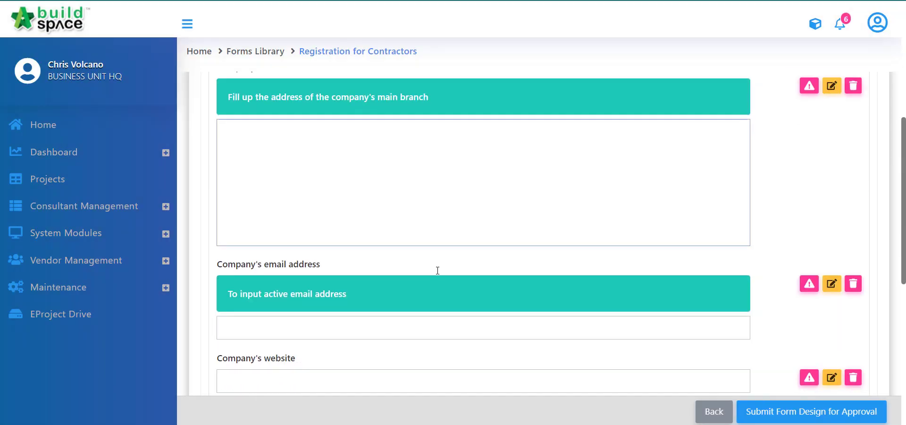
{"action": "scroll", "coordinate": [427, 273], "scroll_direction": "up", "scroll_amount": 3}
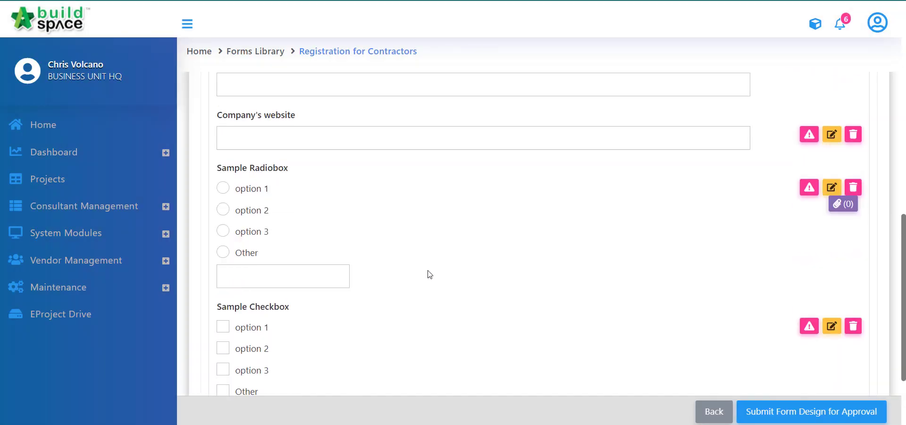
{"action": "left_click", "coordinate": [234, 191]}
{"action": "left_click", "coordinate": [235, 214]}
{"action": "left_click", "coordinate": [233, 234]}
- Test the multiple choice of the Sample Checkbox by ticking option 1, option 2 and option 3 together
{"action": "scroll", "coordinate": [255, 268], "scroll_direction": "down", "scroll_amount": 2}
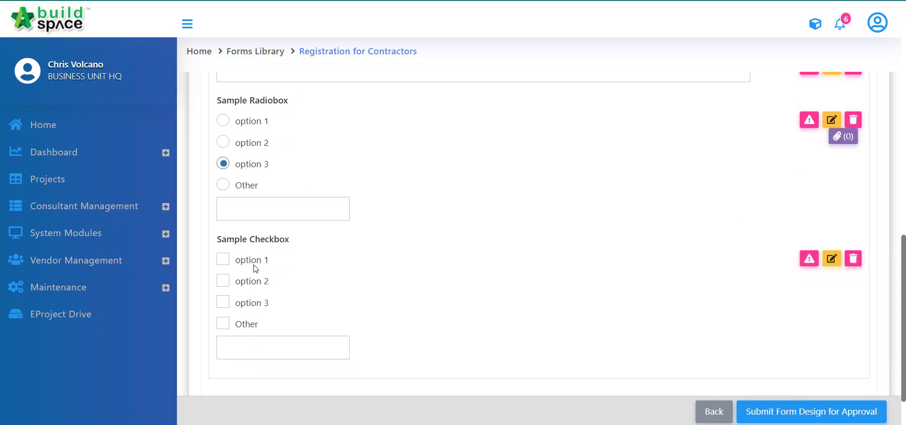
{"action": "left_click", "coordinate": [223, 213]}
{"action": "left_click", "coordinate": [223, 233]}
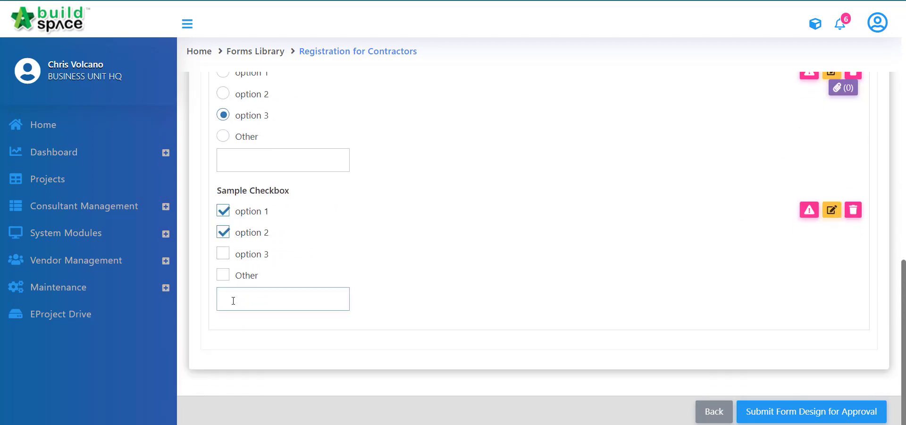
{"action": "left_click", "coordinate": [223, 254]}
{"action": "scroll", "coordinate": [344, 283], "scroll_direction": "up", "scroll_amount": 1}
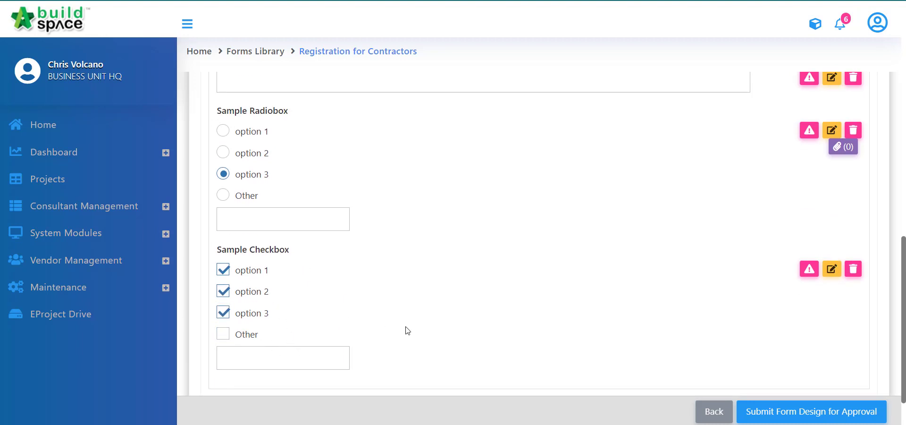
- Add a File Upload element labelled "attachment" to the Company Details sub-section and save it
{"action": "scroll", "coordinate": [599, 293], "scroll_direction": "up", "scroll_amount": 15}
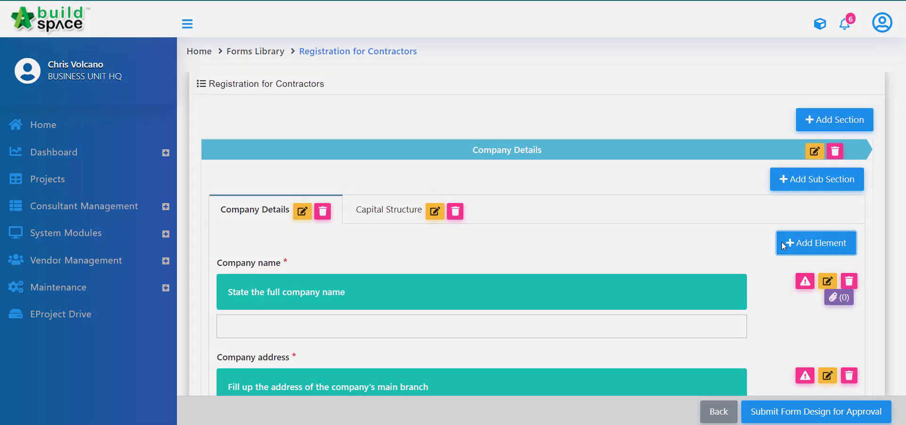
{"action": "left_click", "coordinate": [784, 245]}
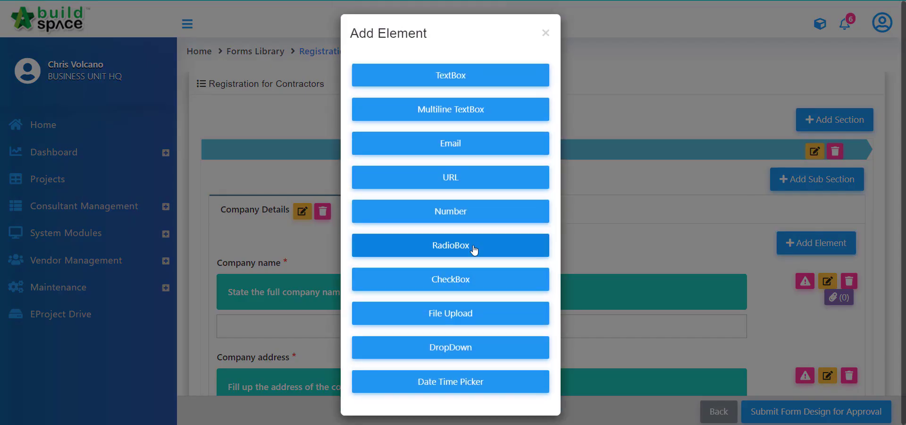
{"action": "left_click", "coordinate": [453, 313]}
{"action": "left_click", "coordinate": [392, 119]}
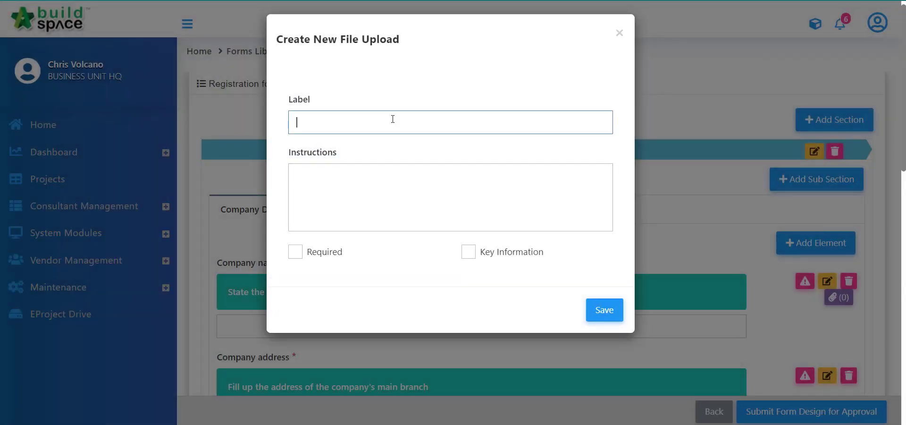
{"action": "type", "text": "attachment"}
{"action": "left_click", "coordinate": [366, 172]}
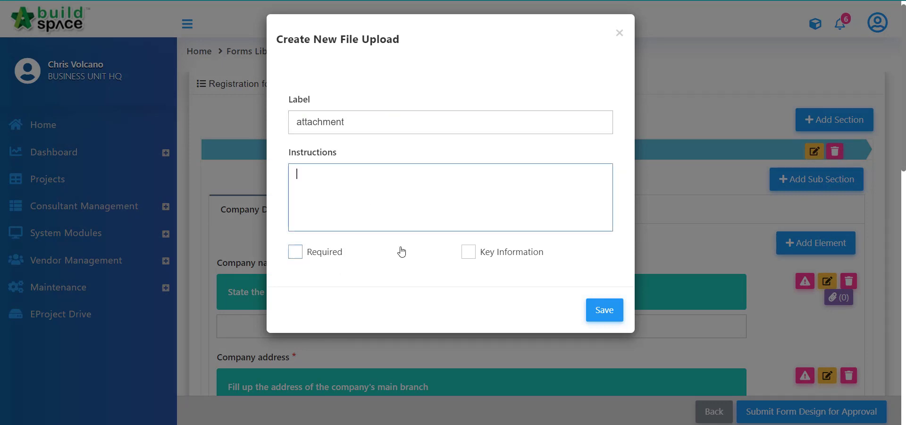
{"action": "left_click", "coordinate": [602, 310]}
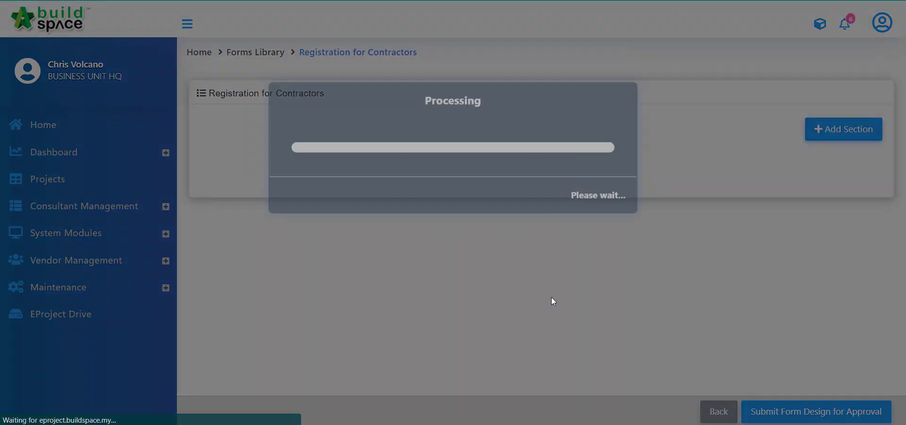
{"action": "scroll", "coordinate": [470, 300], "scroll_direction": "down", "scroll_amount": 10}
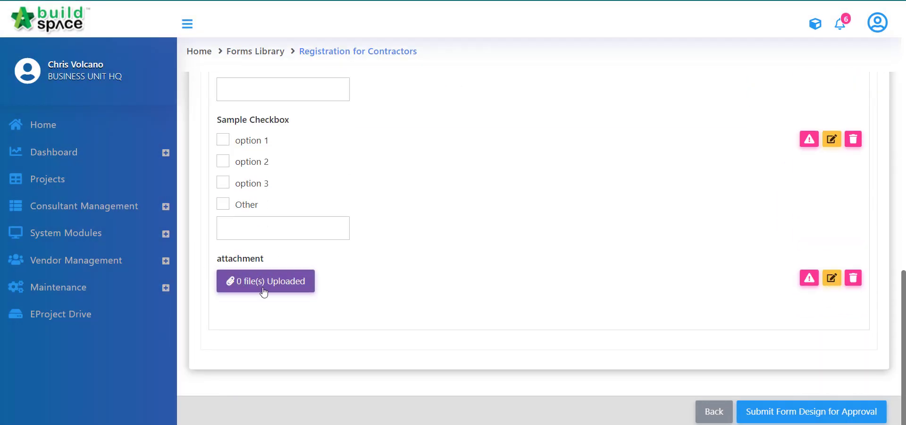
- Create a new DropDown element in the Company Details sub-section with the label "Type of company"
{"action": "scroll", "coordinate": [536, 321], "scroll_direction": "up", "scroll_amount": 8}
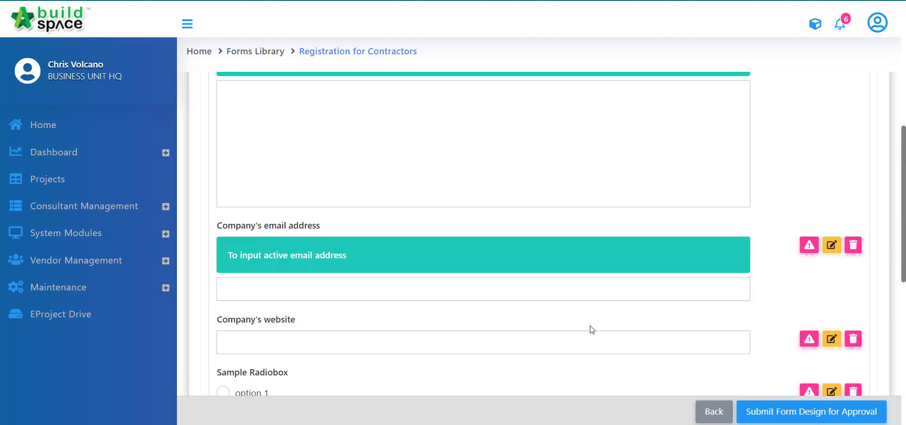
{"action": "scroll", "coordinate": [592, 329], "scroll_direction": "up", "scroll_amount": 10}
{"action": "left_click", "coordinate": [819, 258]}
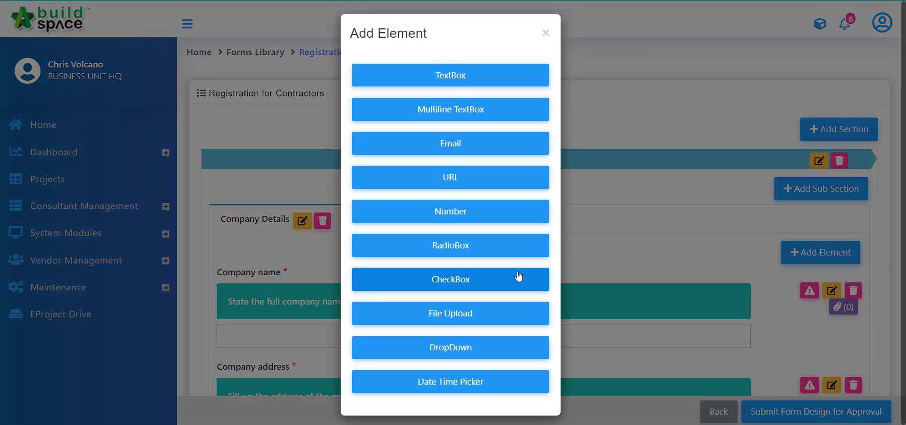
{"action": "left_click", "coordinate": [455, 347]}
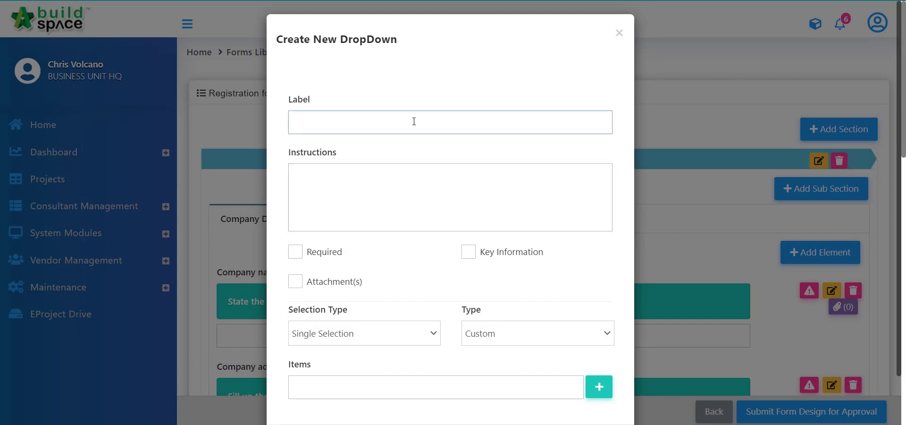
{"action": "left_click", "coordinate": [414, 121]}
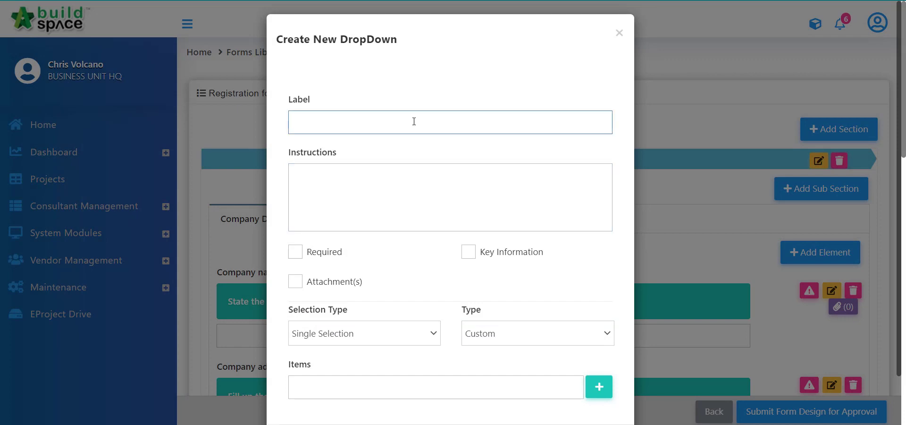
{"action": "type", "text": "Ty"}
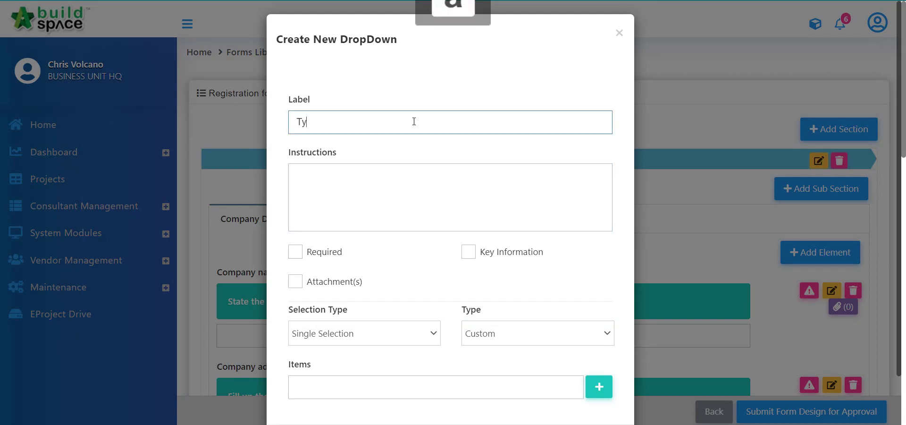
{"action": "type", "text": "pe of company"}
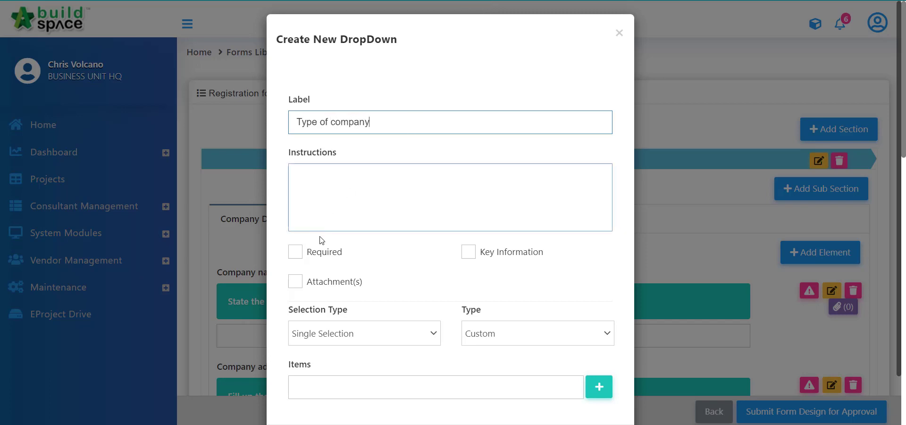
- Review the selection types and keep Single Selection with the Custom type for the dropdown
{"action": "scroll", "coordinate": [465, 264], "scroll_direction": "down", "scroll_amount": 2}
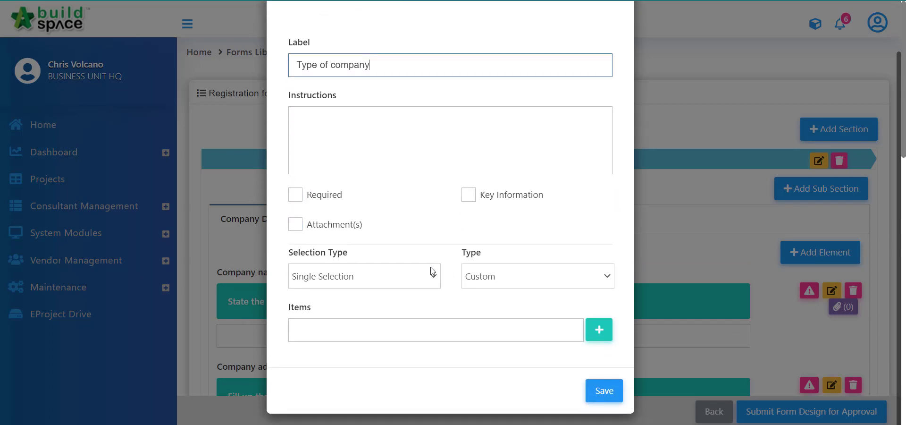
{"action": "left_click", "coordinate": [407, 277]}
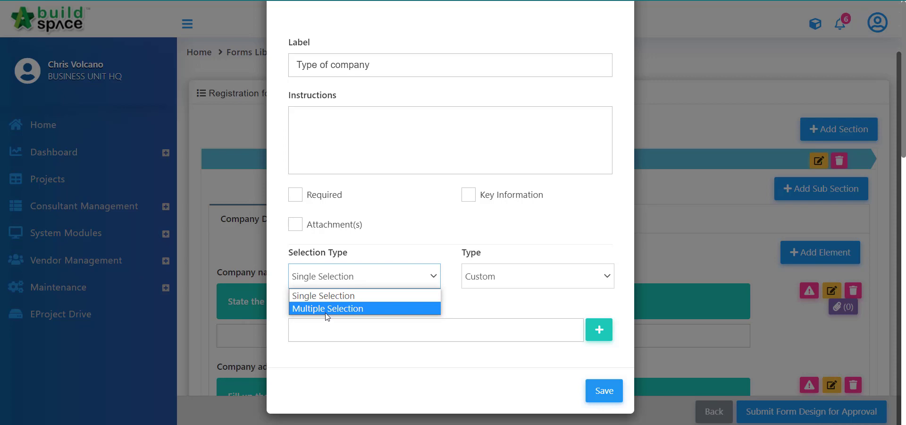
{"action": "left_click", "coordinate": [505, 273]}
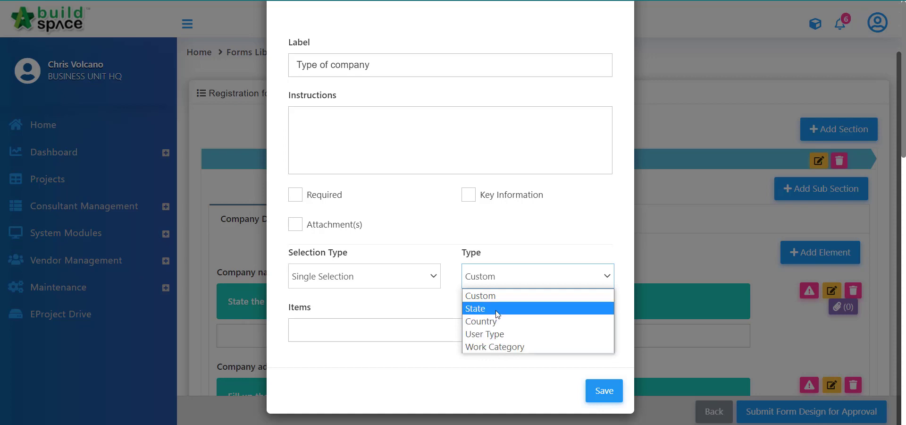
{"action": "left_click", "coordinate": [472, 296]}
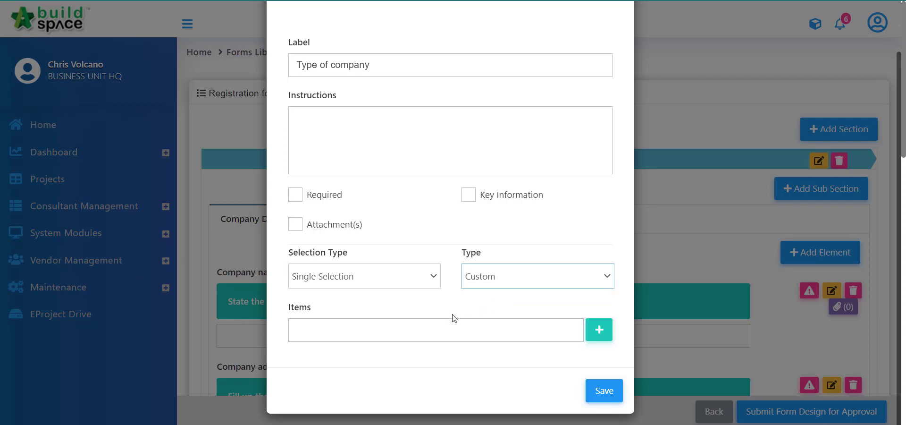
- Enter "Sdn Bhd" as the dropdown's first item and add a row for another item
{"action": "left_click", "coordinate": [440, 323]}
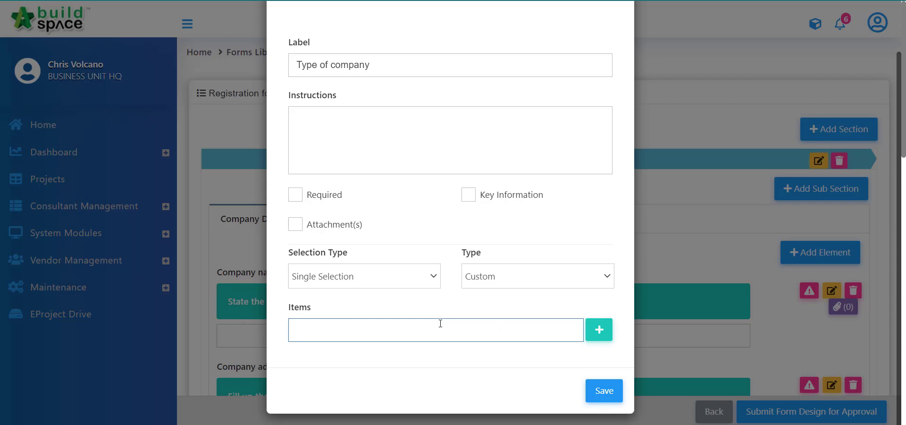
{"action": "type", "text": "sdn"}
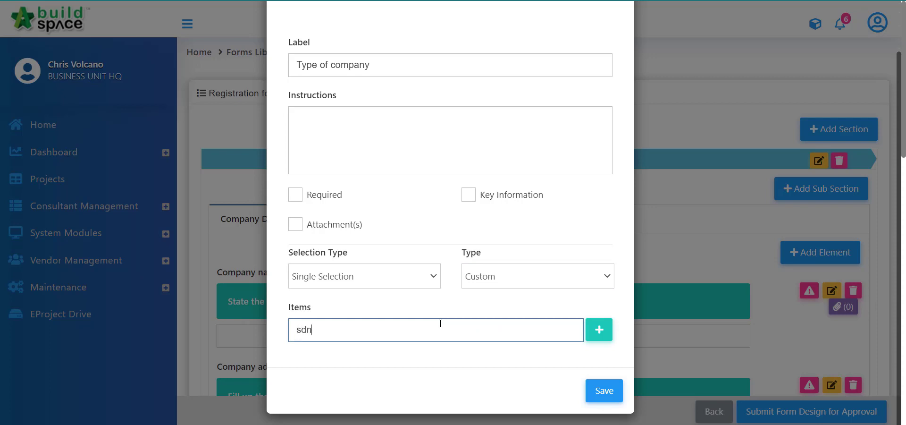
{"action": "key", "text": "BackSpace"}
{"action": "key", "text": "BackSpace"}
{"action": "type", "text": "Sdn"}
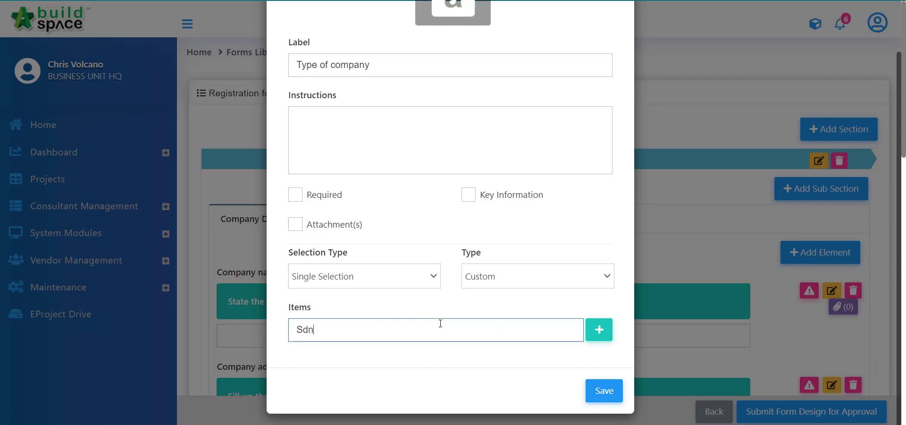
{"action": "type", "text": " Bhd"}
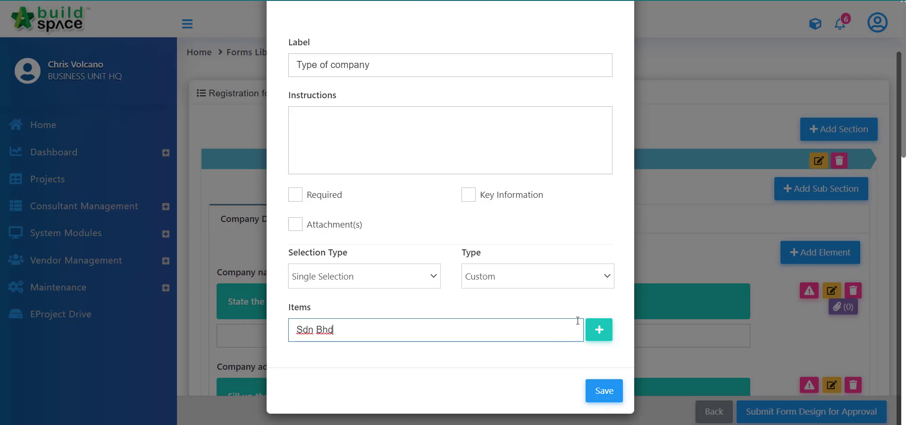
{"action": "left_click", "coordinate": [599, 329]}
- Add "Joint venture" and "Berhad" as further dropdown items and save the element
{"action": "left_click", "coordinate": [431, 363]}
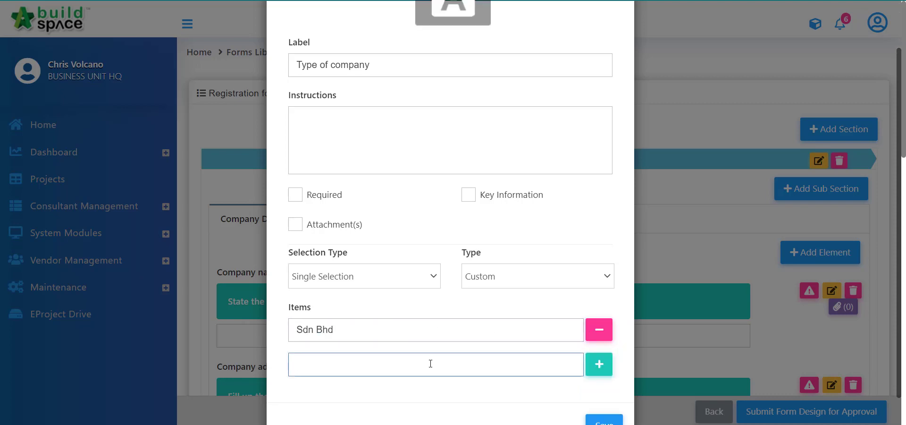
{"action": "type", "text": "Joint venture"}
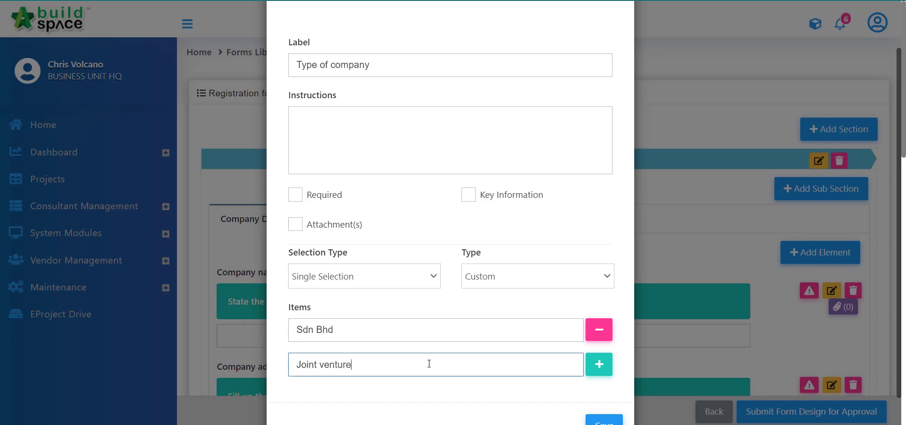
{"action": "left_click", "coordinate": [595, 371]}
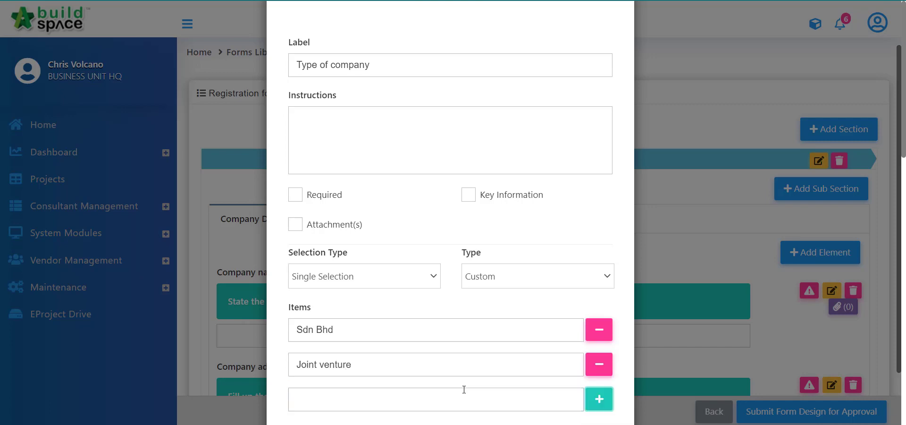
{"action": "left_click", "coordinate": [424, 400]}
{"action": "type", "text": "Berhad"}
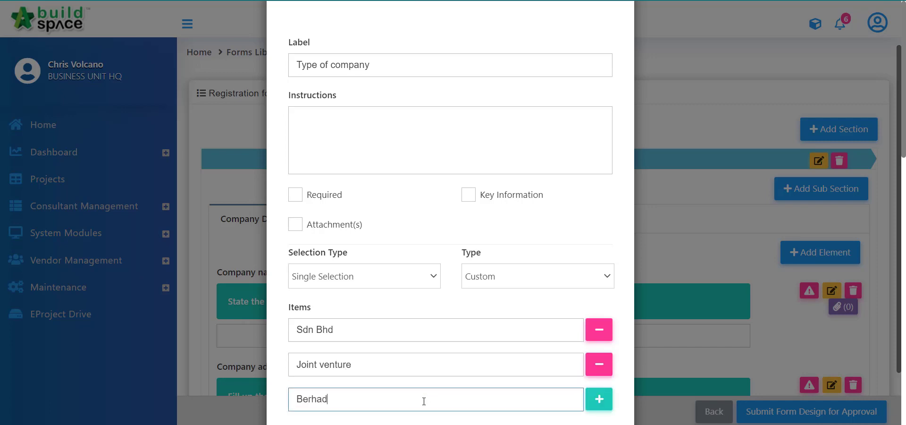
{"action": "scroll", "coordinate": [618, 354], "scroll_direction": "down", "scroll_amount": 2}
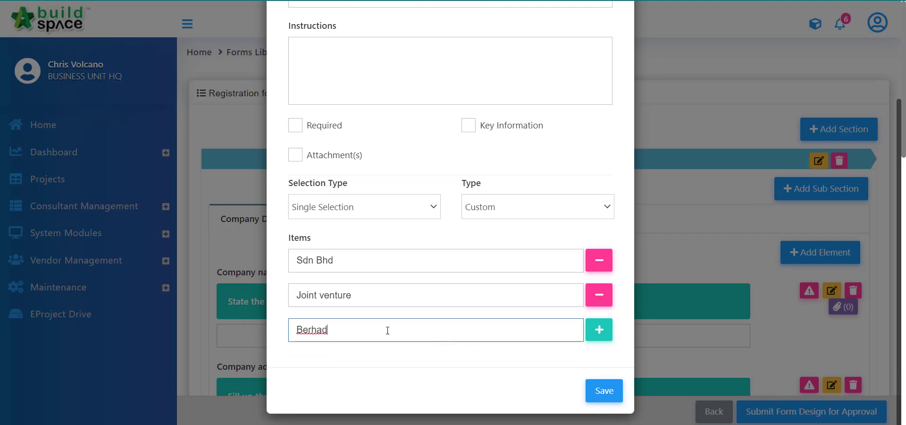
{"action": "left_click", "coordinate": [598, 394]}
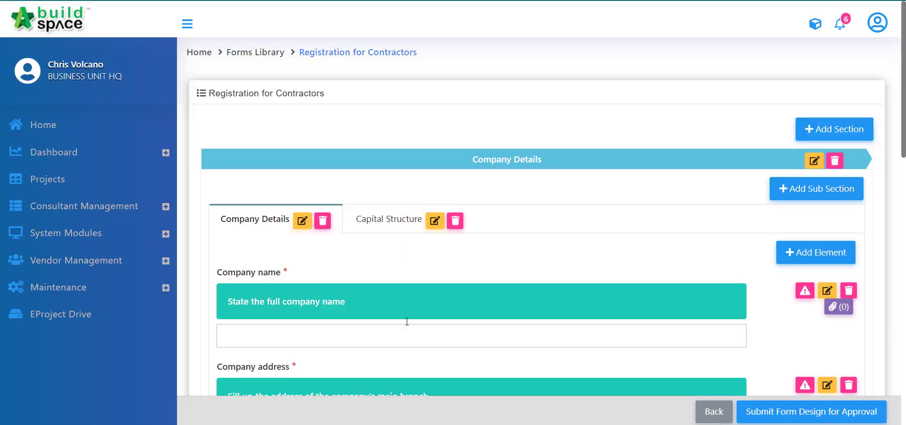
- Check the list of choices in the Type of company dropdown without selecting one
{"action": "scroll", "coordinate": [414, 328], "scroll_direction": "down", "scroll_amount": 10}
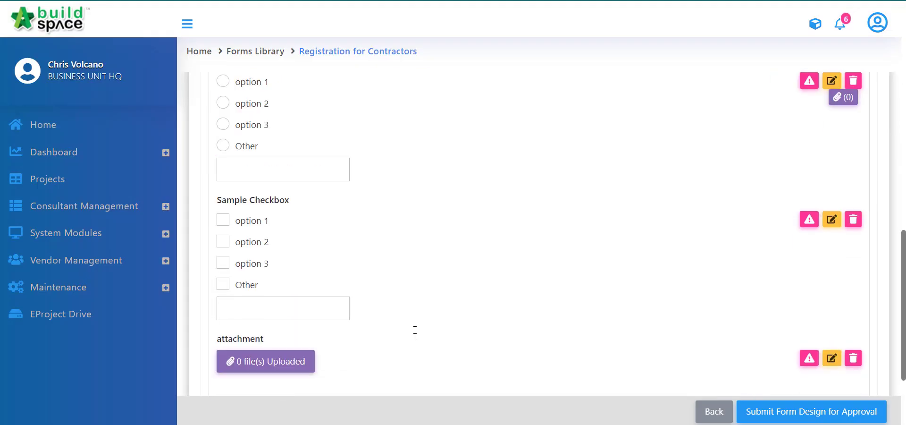
{"action": "left_click", "coordinate": [313, 308]}
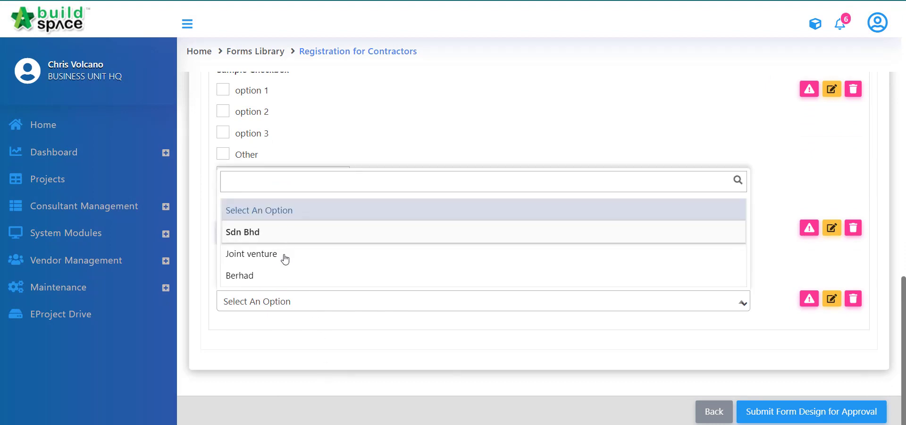
{"action": "left_click", "coordinate": [300, 301]}
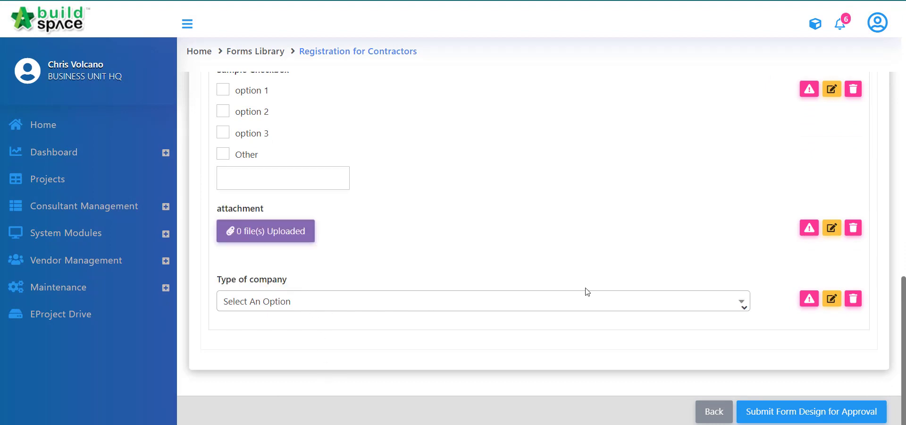
- Create a new Date Time Picker element in the Company Details sub-section with the label "Select date & time"
{"action": "scroll", "coordinate": [781, 259], "scroll_direction": "up", "scroll_amount": 6}
{"action": "scroll", "coordinate": [781, 259], "scroll_direction": "up", "scroll_amount": 8}
{"action": "left_click", "coordinate": [820, 252]}
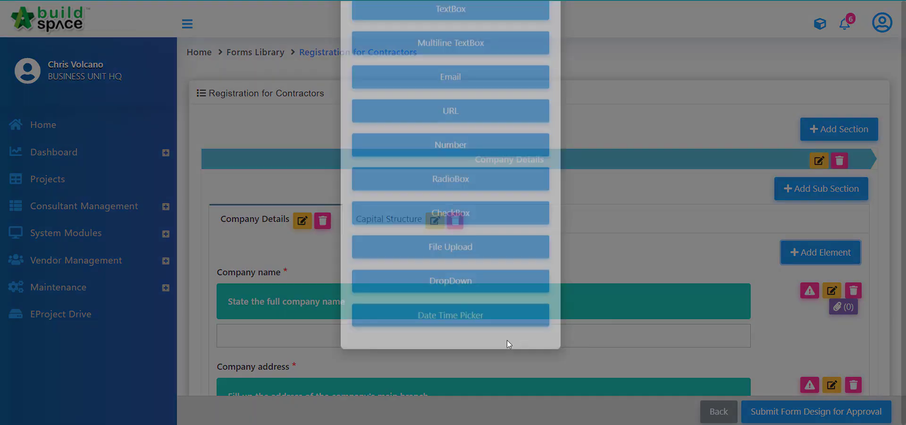
{"action": "left_click", "coordinate": [453, 380]}
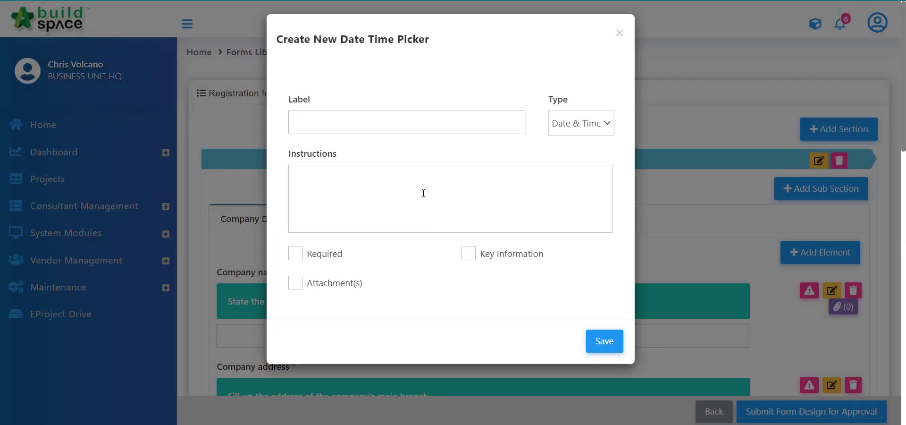
{"action": "left_click", "coordinate": [407, 129]}
{"action": "type", "text": "Select "}
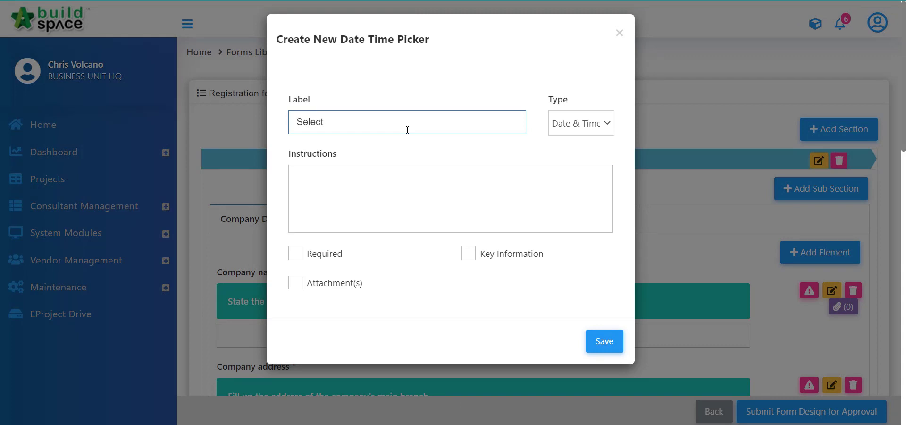
{"action": "type", "text": "date & time"}
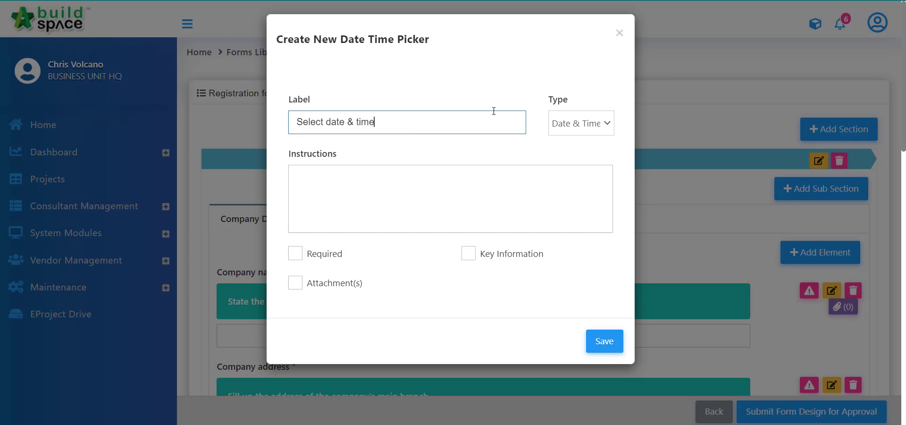
- Review the available picker types and keep Date & Time for the new element
{"action": "left_click", "coordinate": [598, 130]}
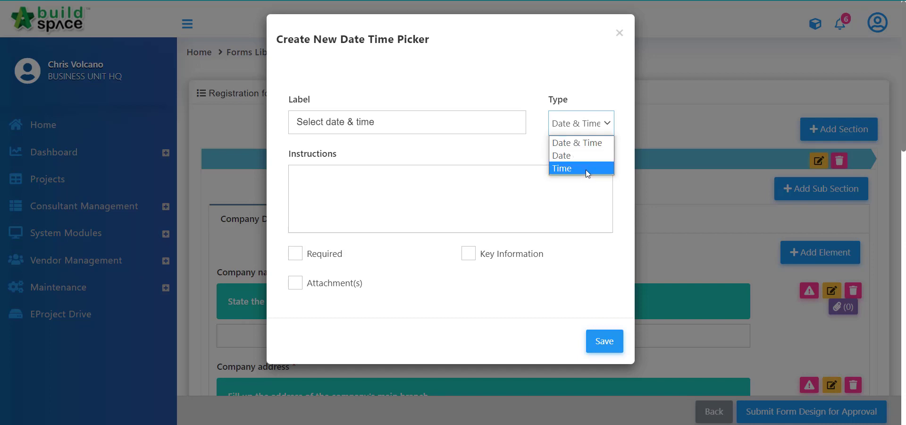
{"action": "left_click", "coordinate": [530, 143]}
{"action": "left_click", "coordinate": [463, 195]}
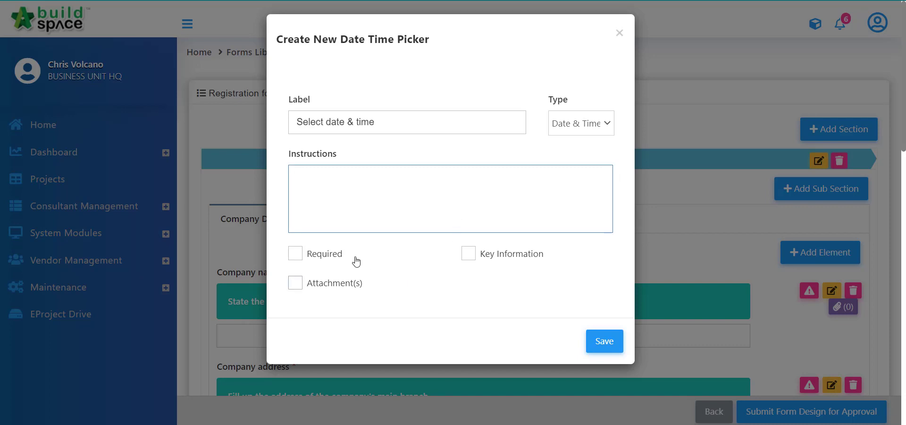
- Save the new Date Time Picker element and check its calendar in the "Select date & time" field
{"action": "left_click", "coordinate": [604, 340]}
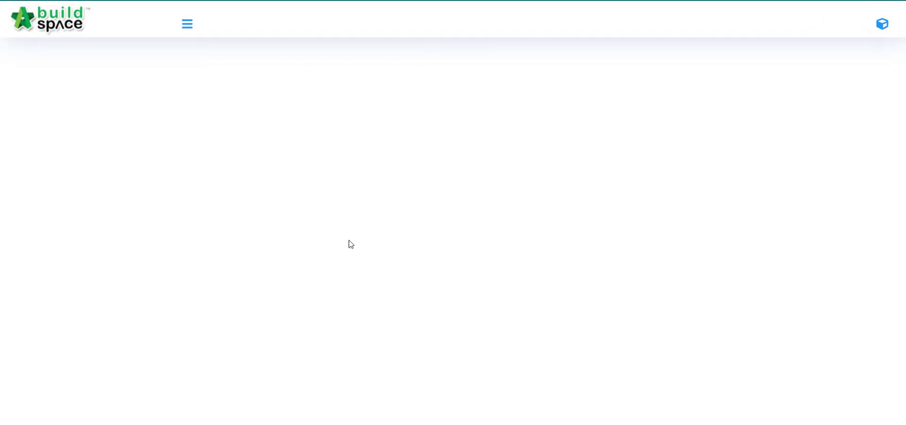
{"action": "scroll", "coordinate": [383, 232], "scroll_direction": "down", "scroll_amount": 10}
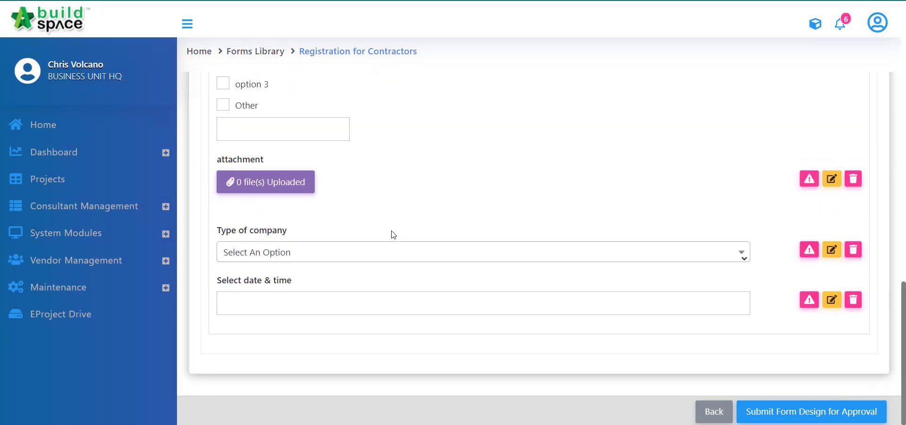
{"action": "left_click", "coordinate": [340, 301]}
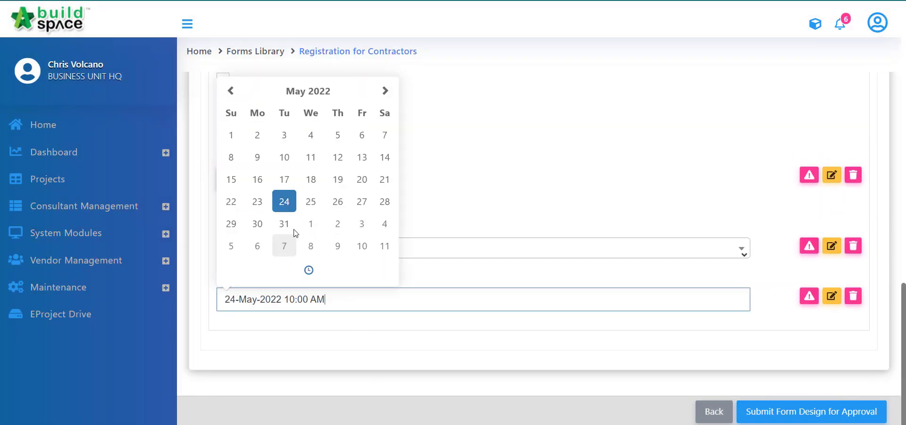
{"action": "left_click", "coordinate": [420, 350]}
- View the Capital Structure sub-section of the Company Details section
{"action": "scroll", "coordinate": [519, 271], "scroll_direction": "up", "scroll_amount": 12}
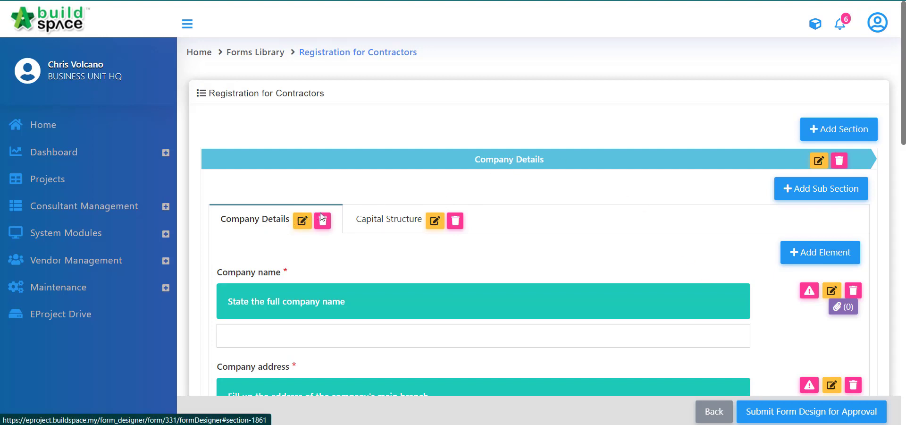
{"action": "left_click", "coordinate": [410, 219]}
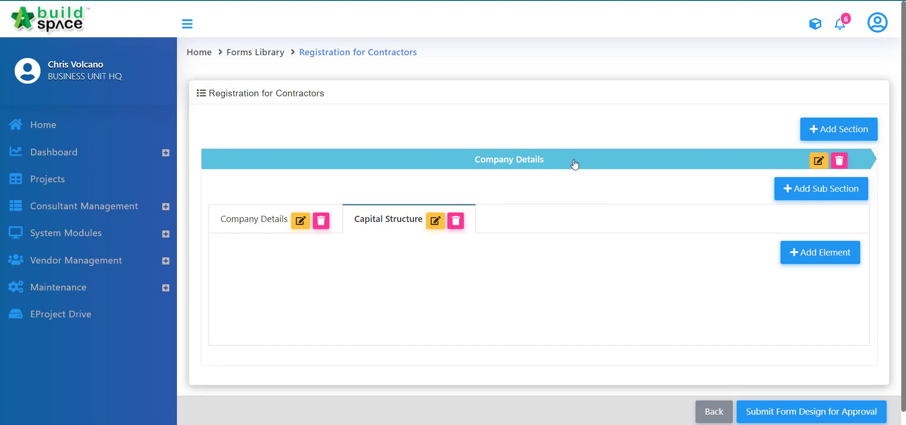
- Add a new section named "Project Experience" to the form and open it
{"action": "left_click", "coordinate": [812, 139]}
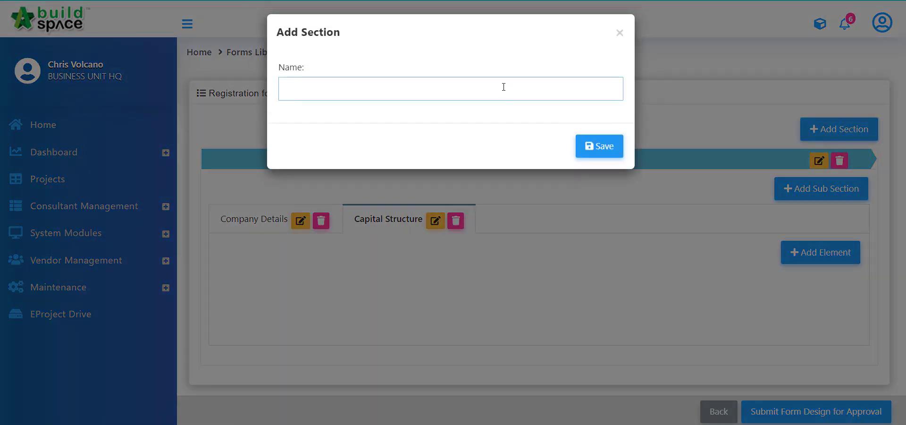
{"action": "type", "text": "Pro"}
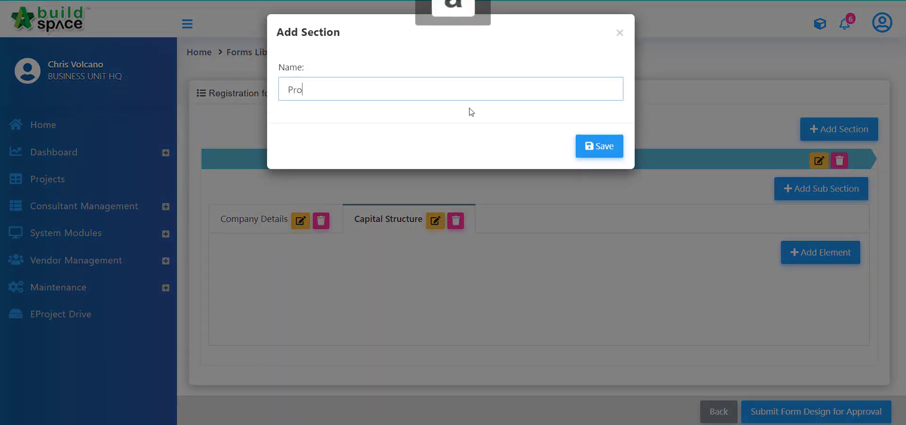
{"action": "type", "text": "ject Experience"}
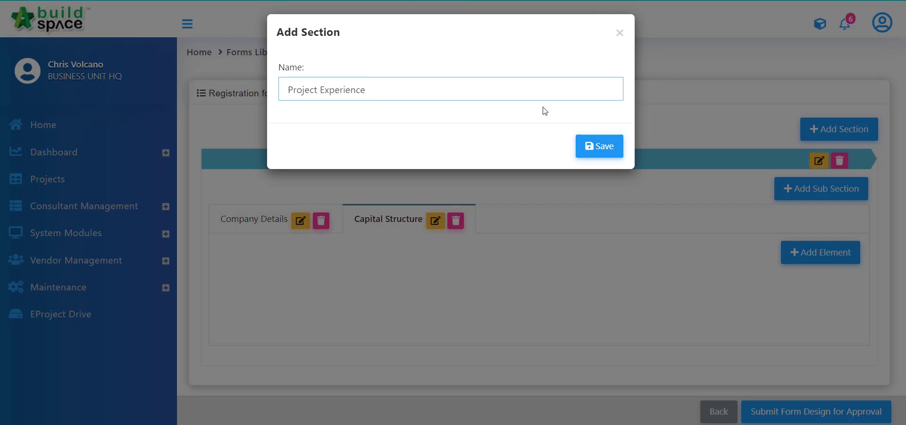
{"action": "left_click", "coordinate": [590, 143]}
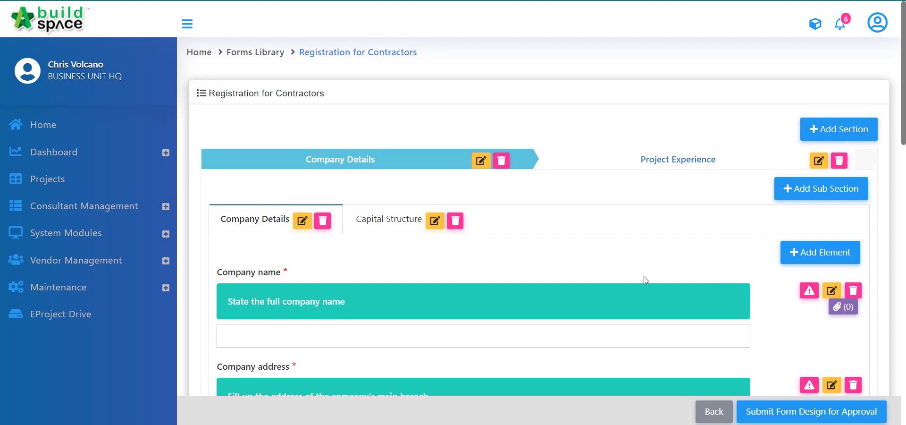
{"action": "left_click", "coordinate": [655, 166]}
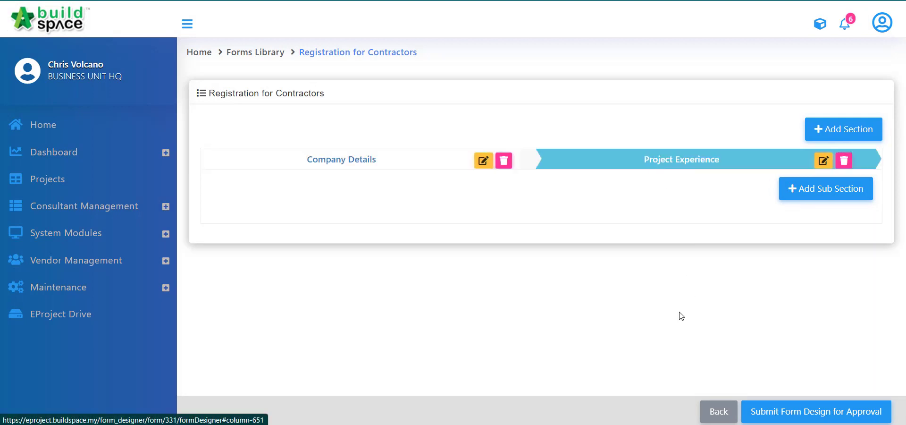